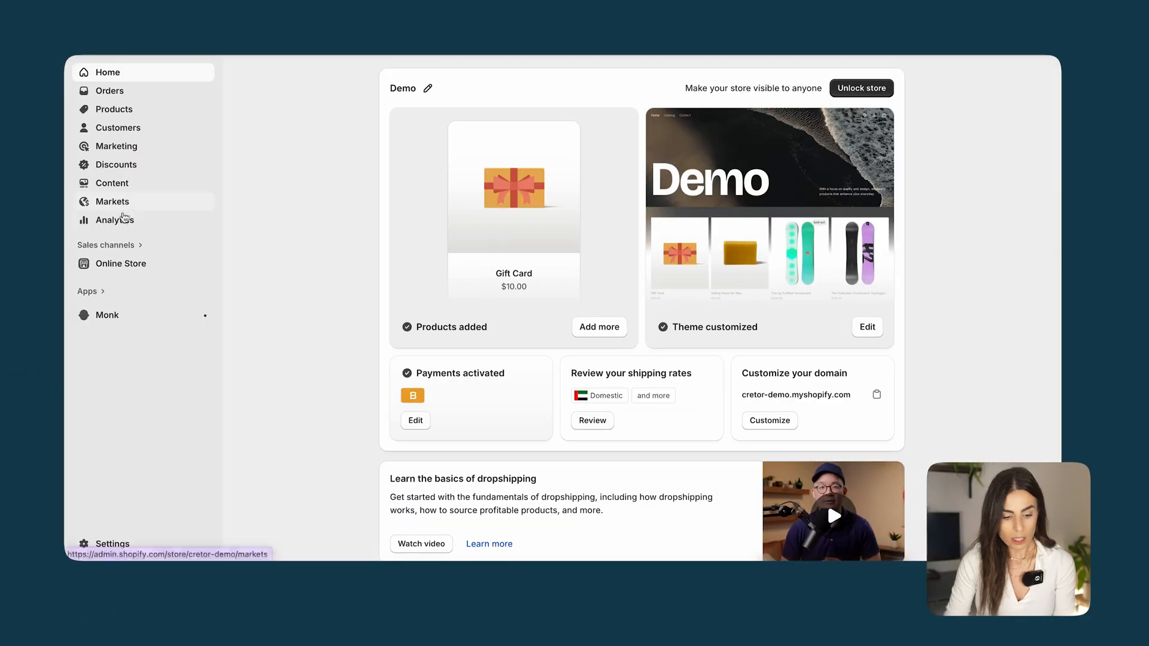
Open the Horizon theme for customization and check the Monk app embed's status, returning to the theme's sections
left_click(114, 263)
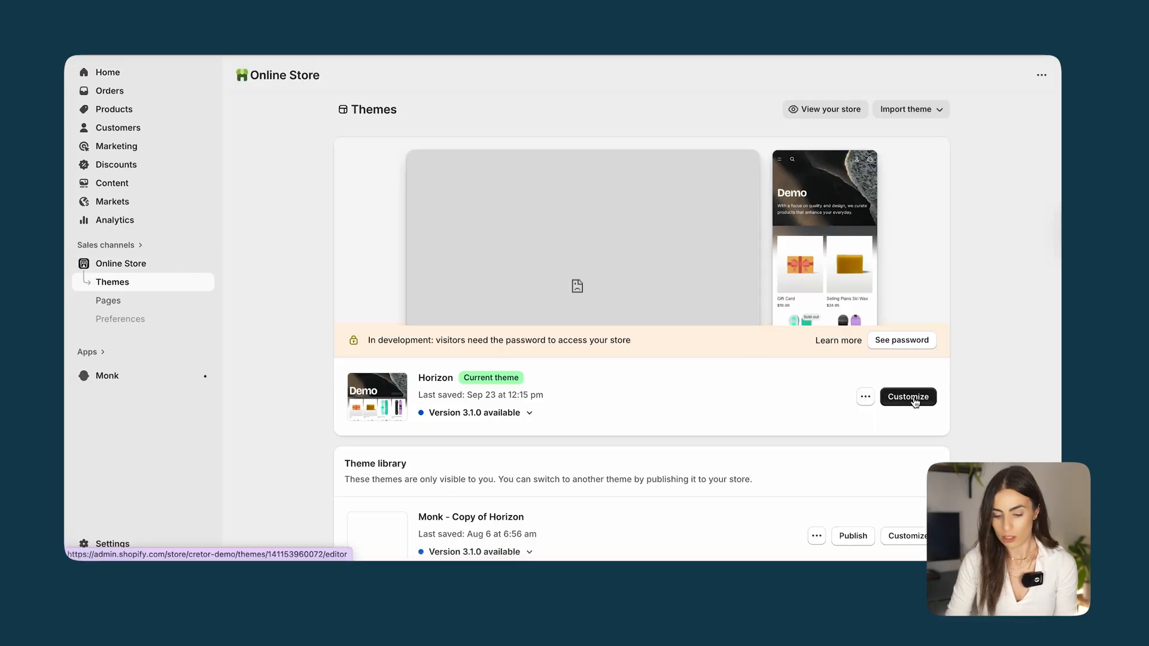
left_click(914, 399)
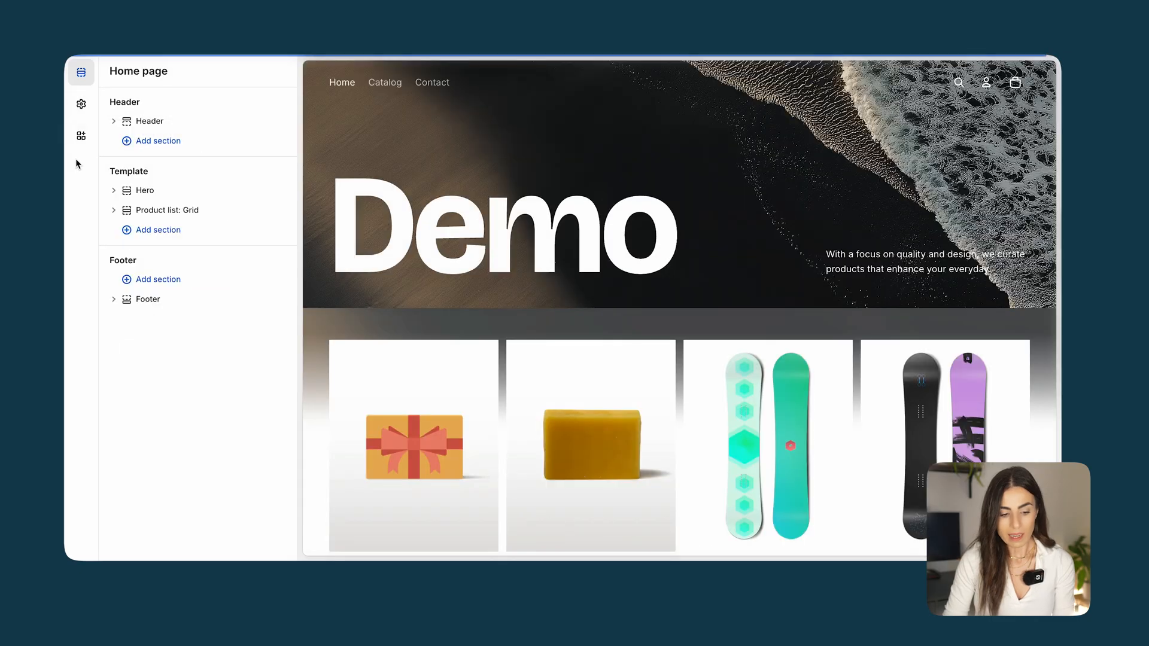
left_click(81, 136)
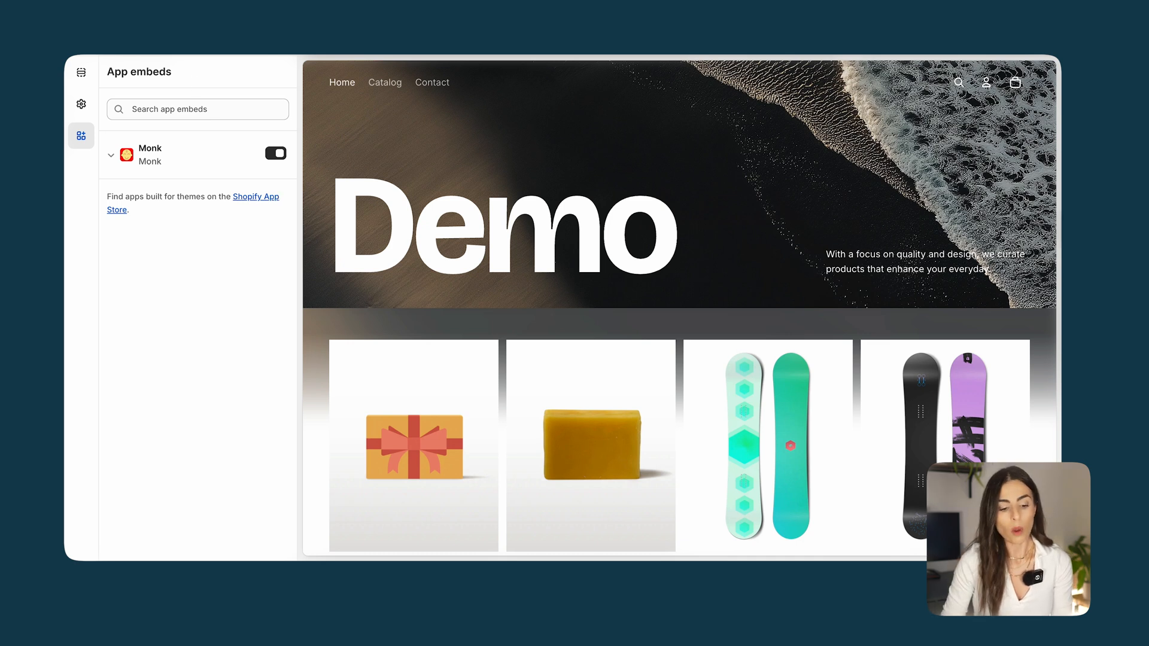
left_click(81, 72)
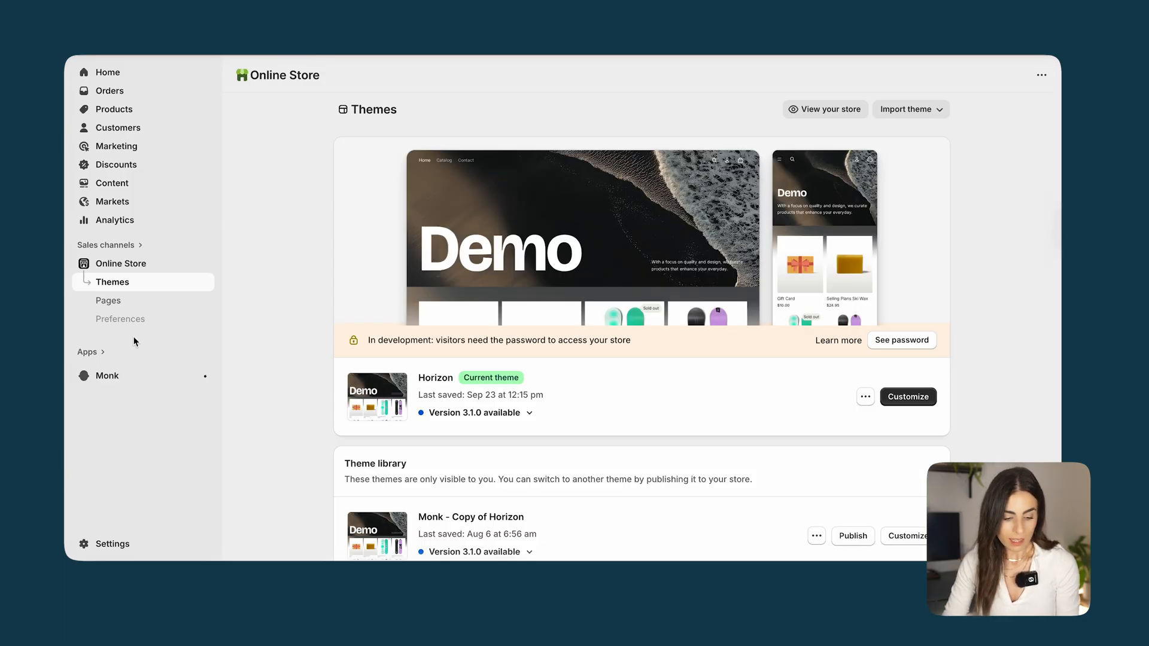
Switch to the Monk app and open the existing "Buy 1 Get 1 For Free" offer for editing
left_click(108, 376)
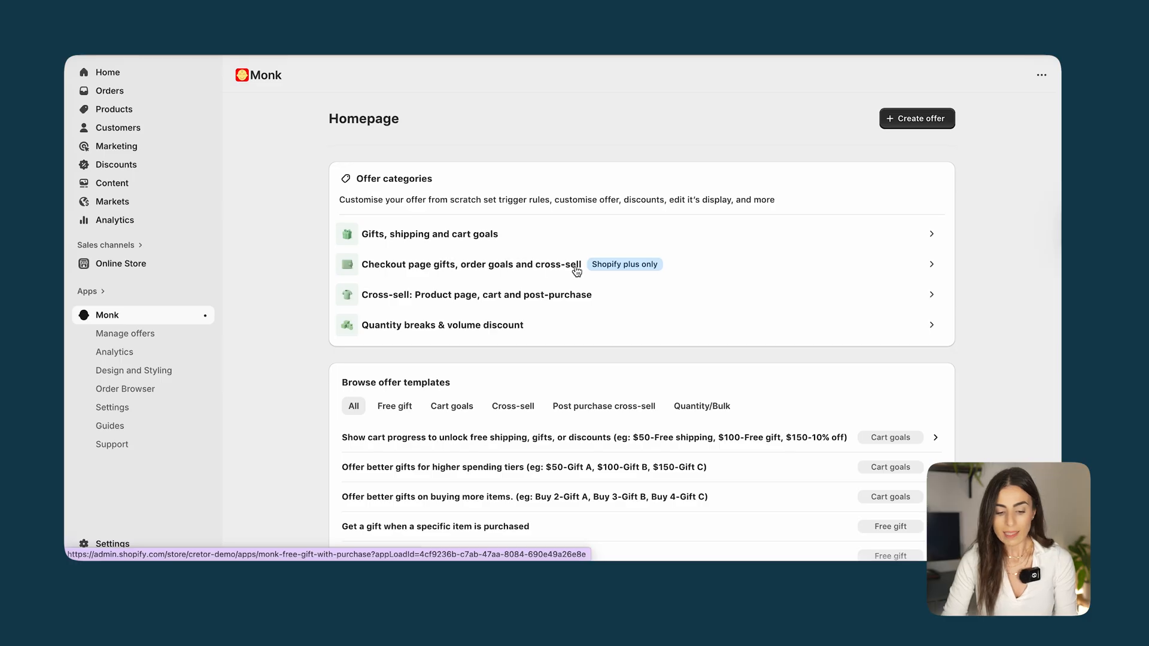
scroll(576, 270, "down", 2)
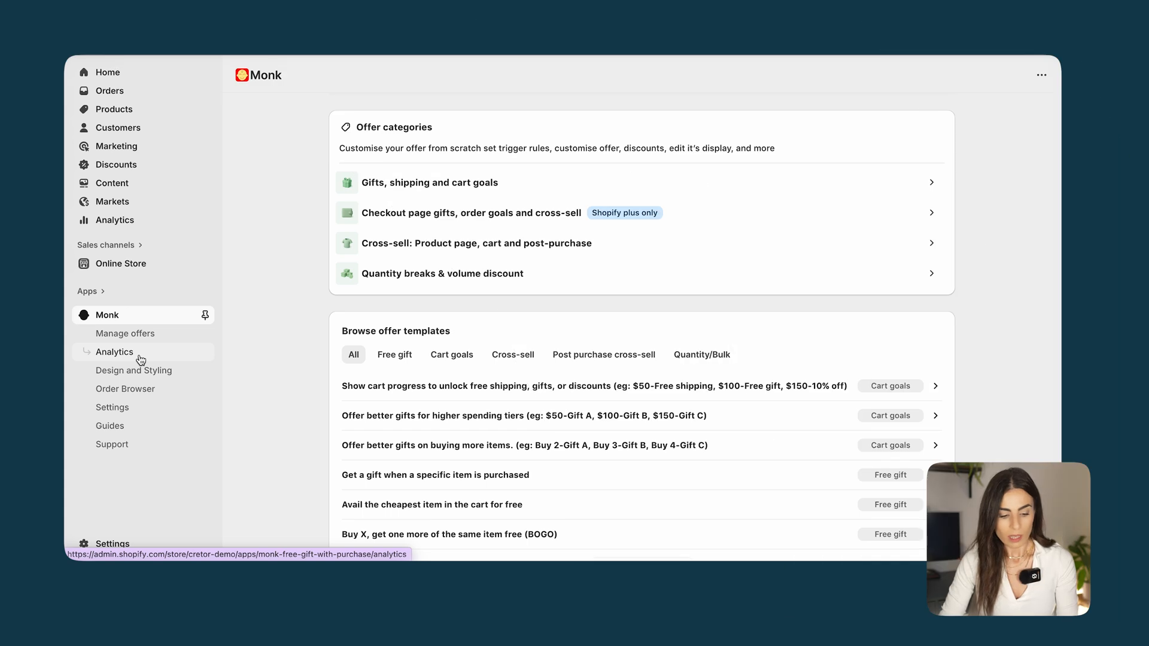
left_click(144, 336)
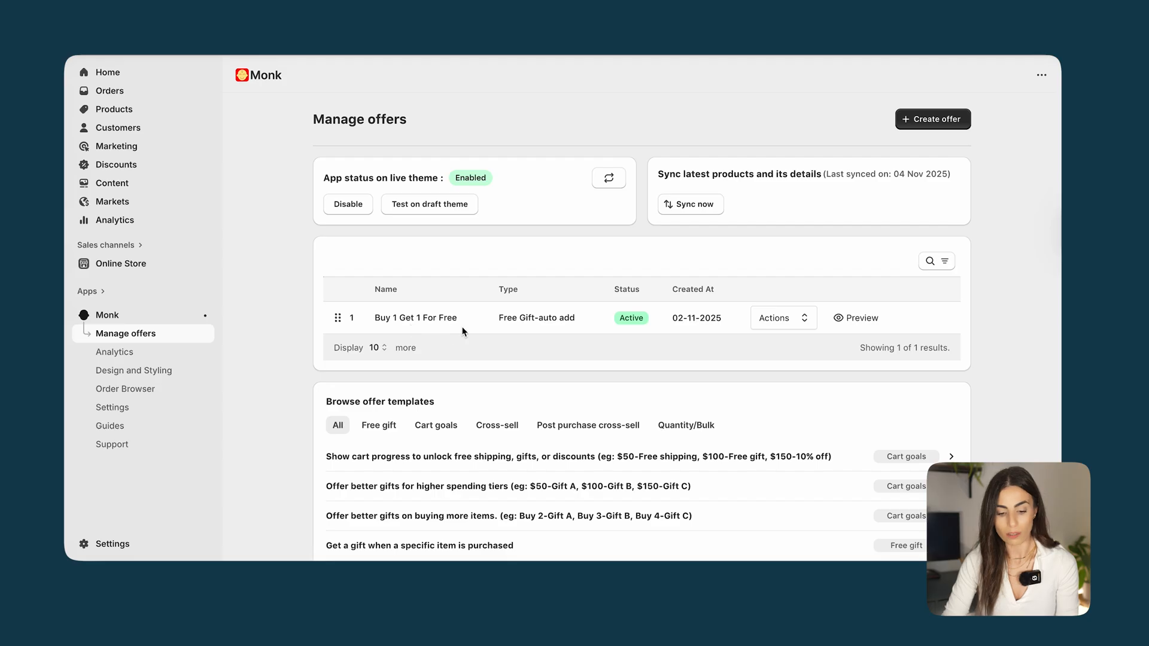
left_click(789, 327)
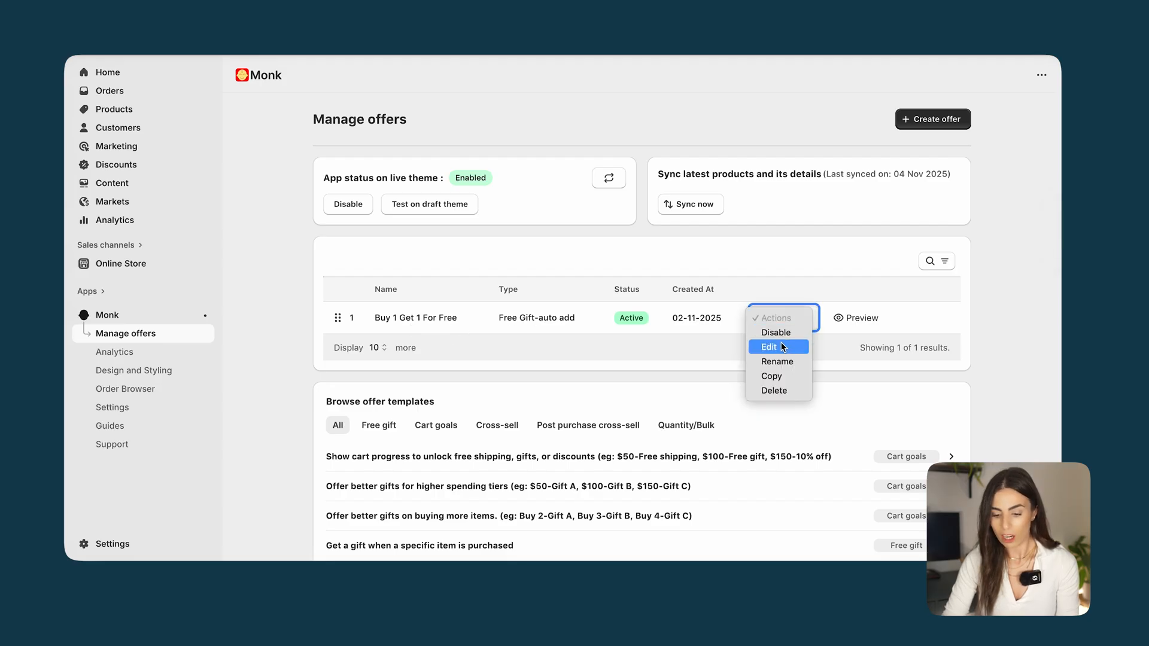
left_click(769, 347)
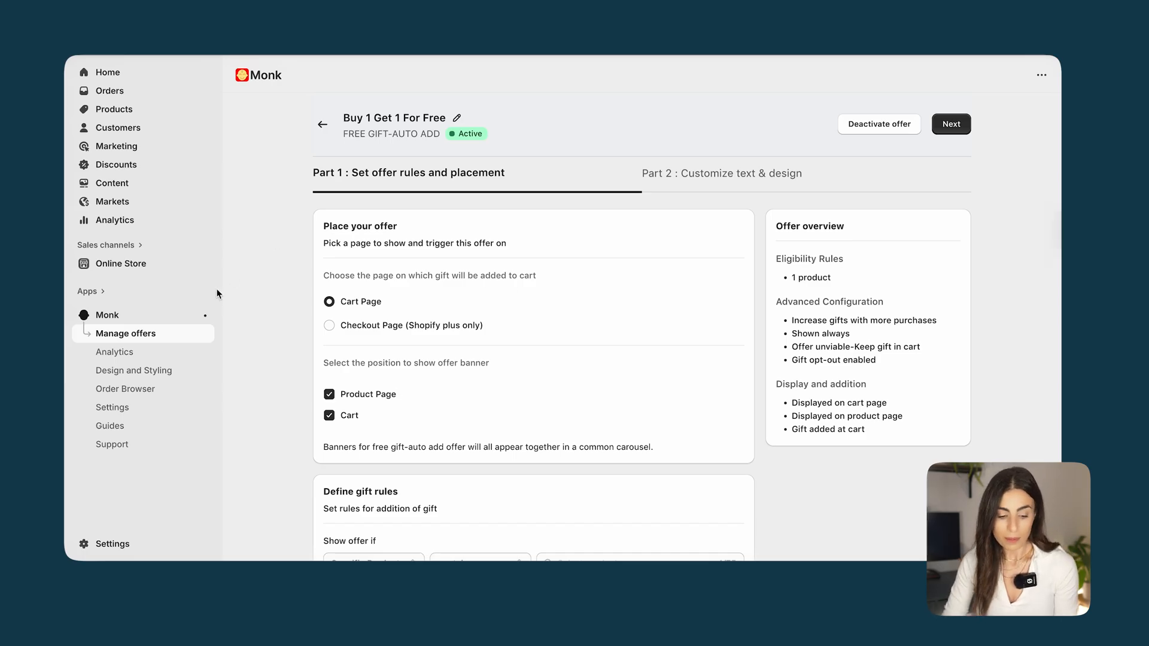
View the live storefront, expand the free gift offer on The Collection Snowboard: Oxygen, and add the product to the cart
left_click(206, 268)
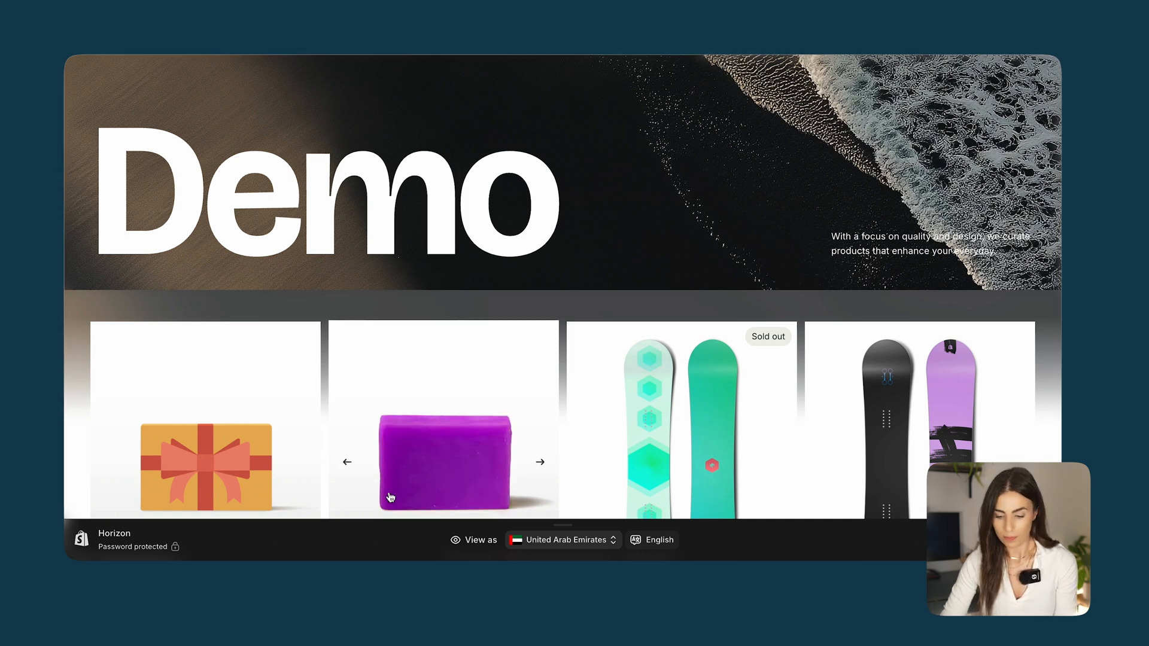
scroll(489, 257, "down", 10)
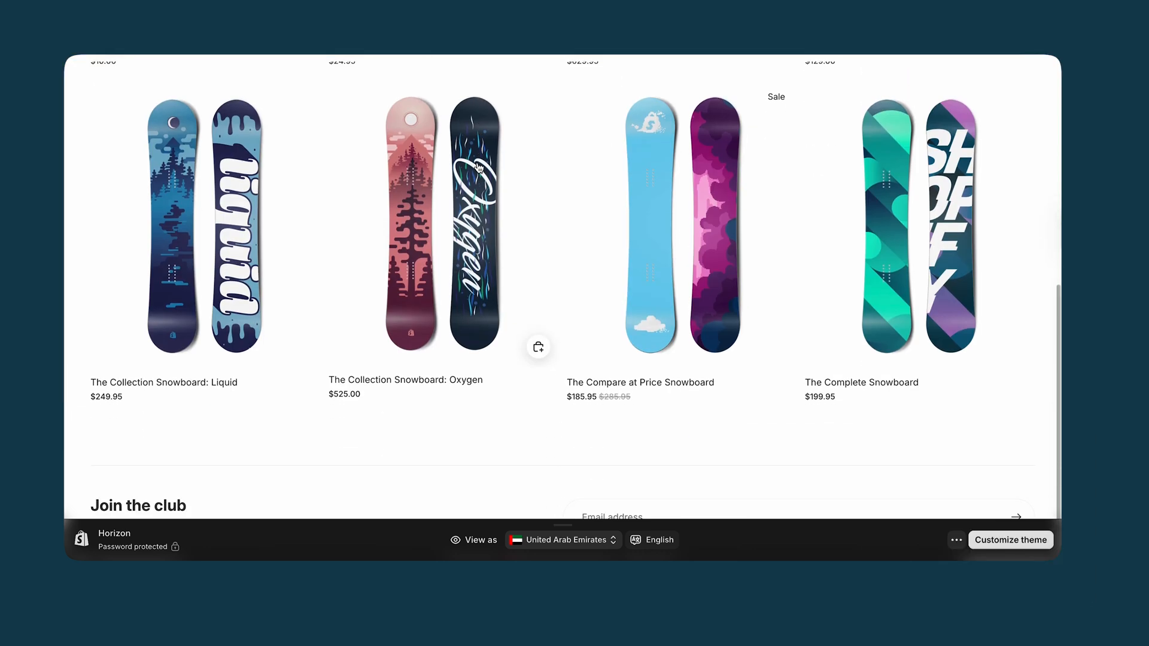
left_click(488, 251)
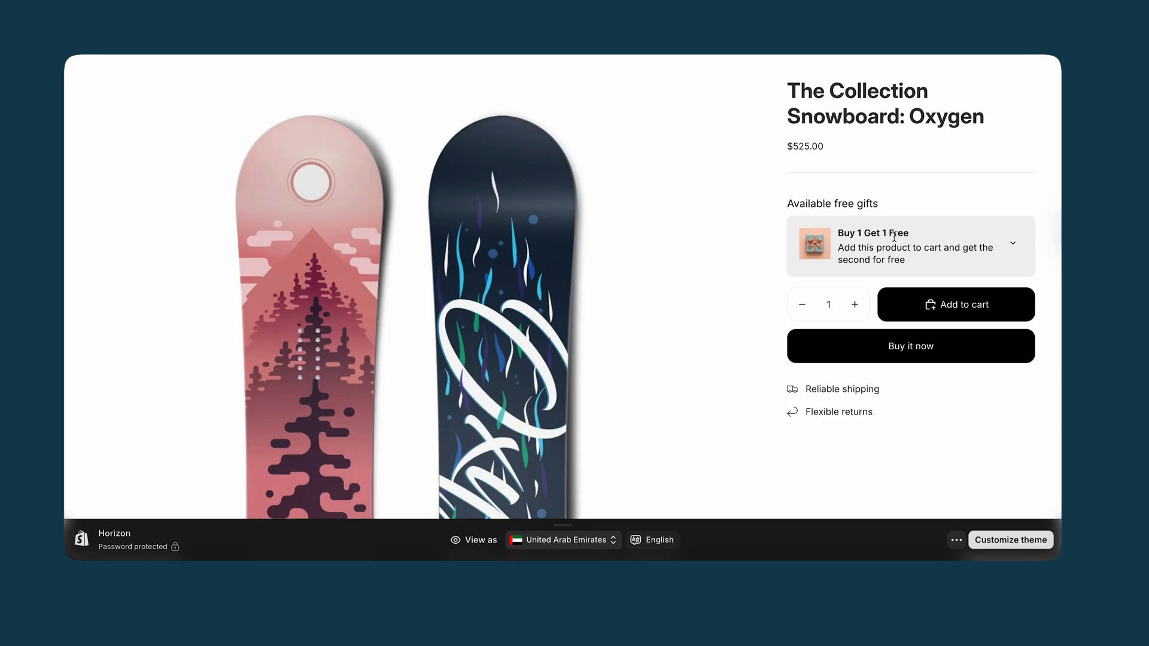
left_click(1015, 244)
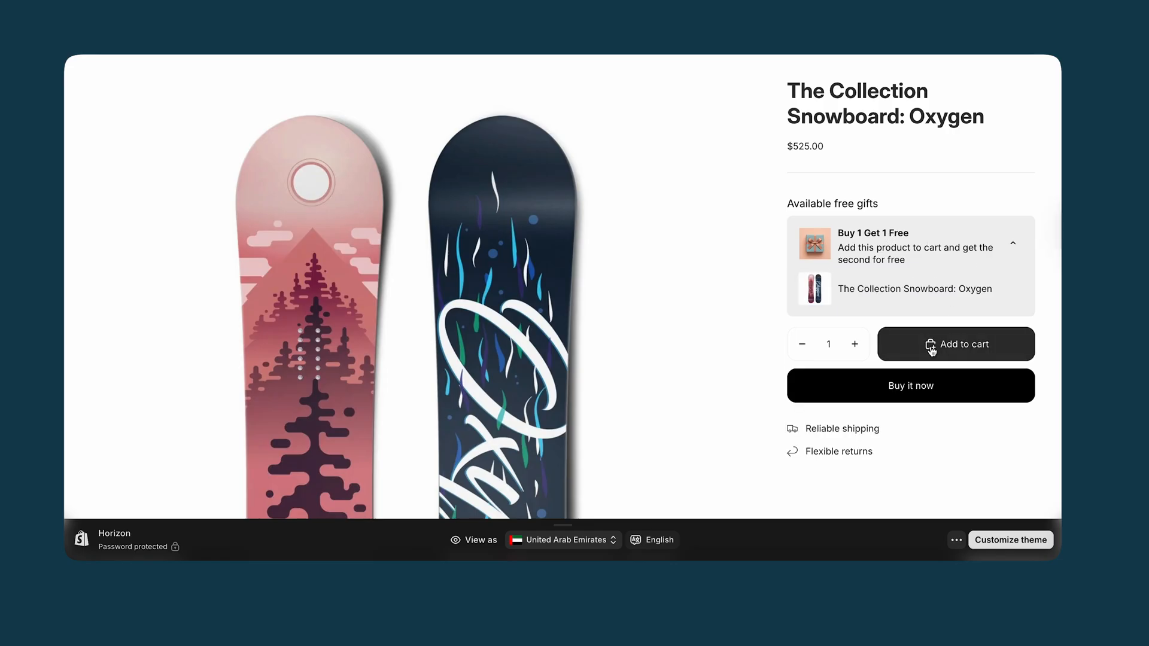
left_click(932, 351)
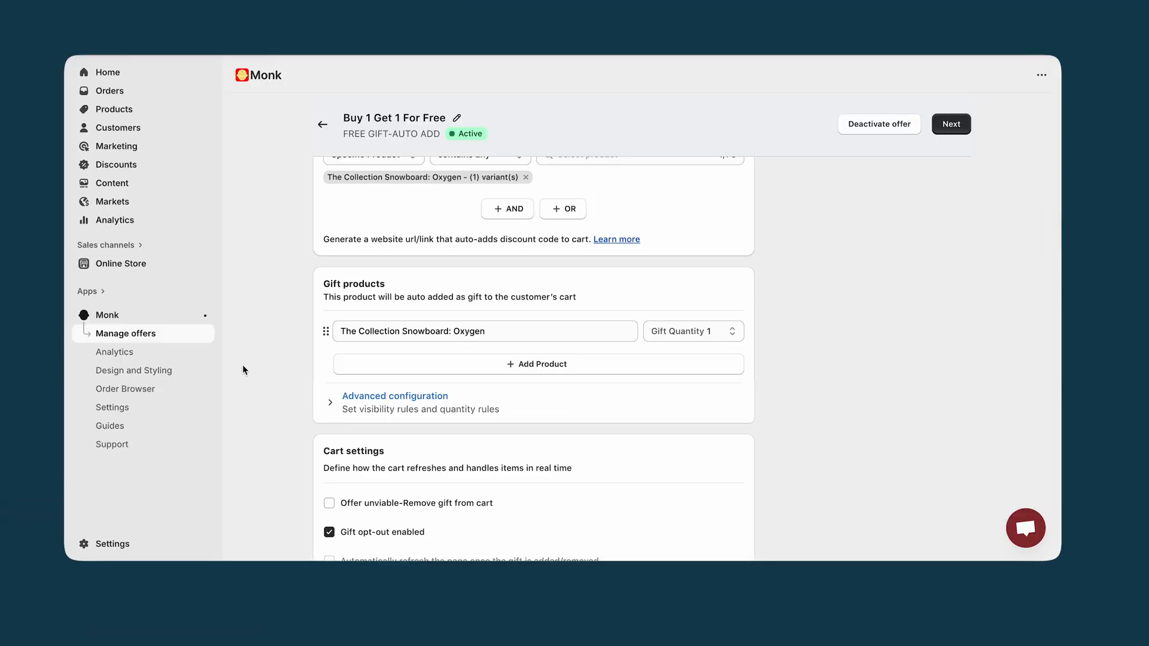
Delete the existing "Buy 1 Get 1 For Free" offer from Monk's managed offers
left_click(115, 338)
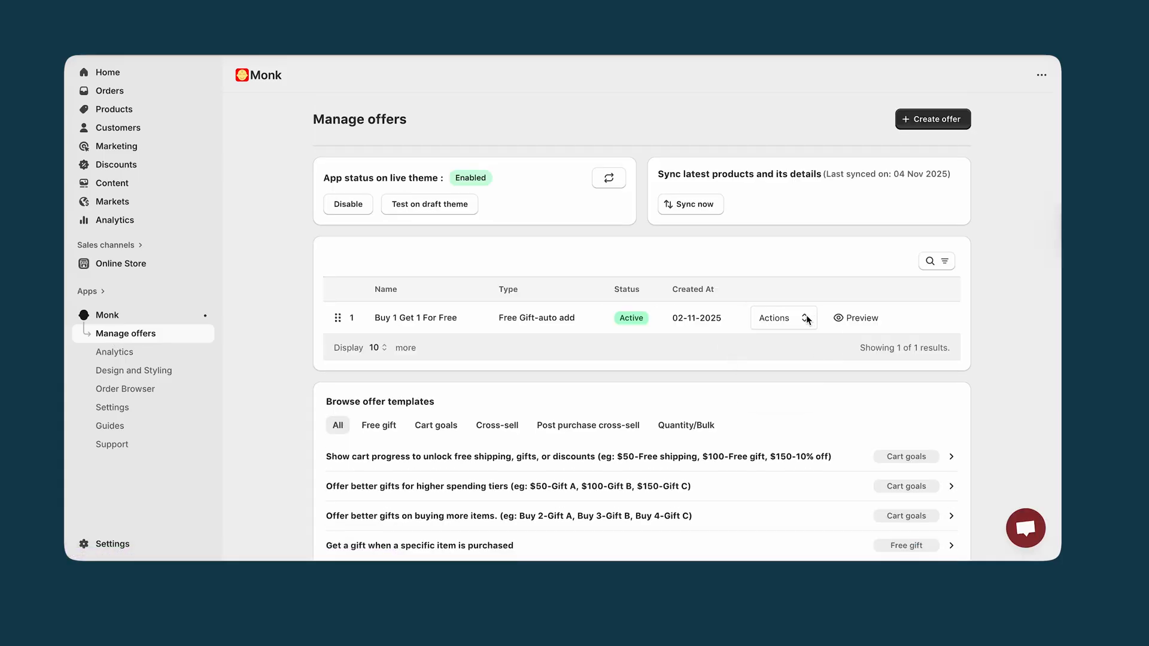
left_click(807, 319)
left_click(791, 390)
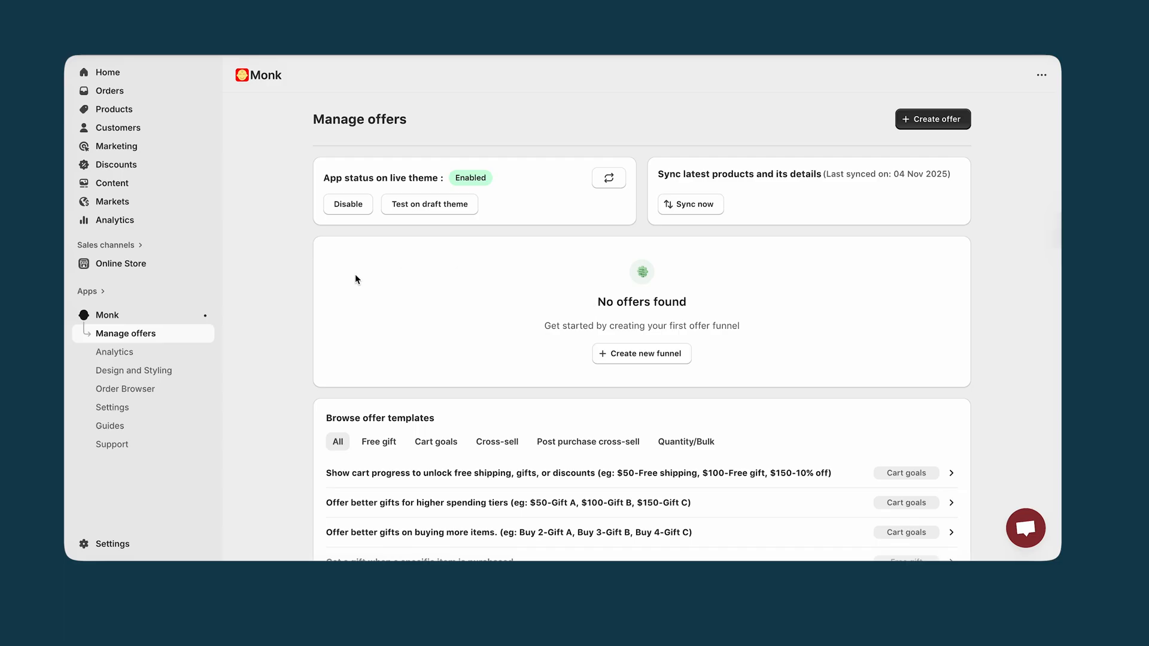
Start an offer from Monk's "Buy X, get one more of the same item free (BOGO)" template with the Auto add display method
scroll(354, 274, "down", 3)
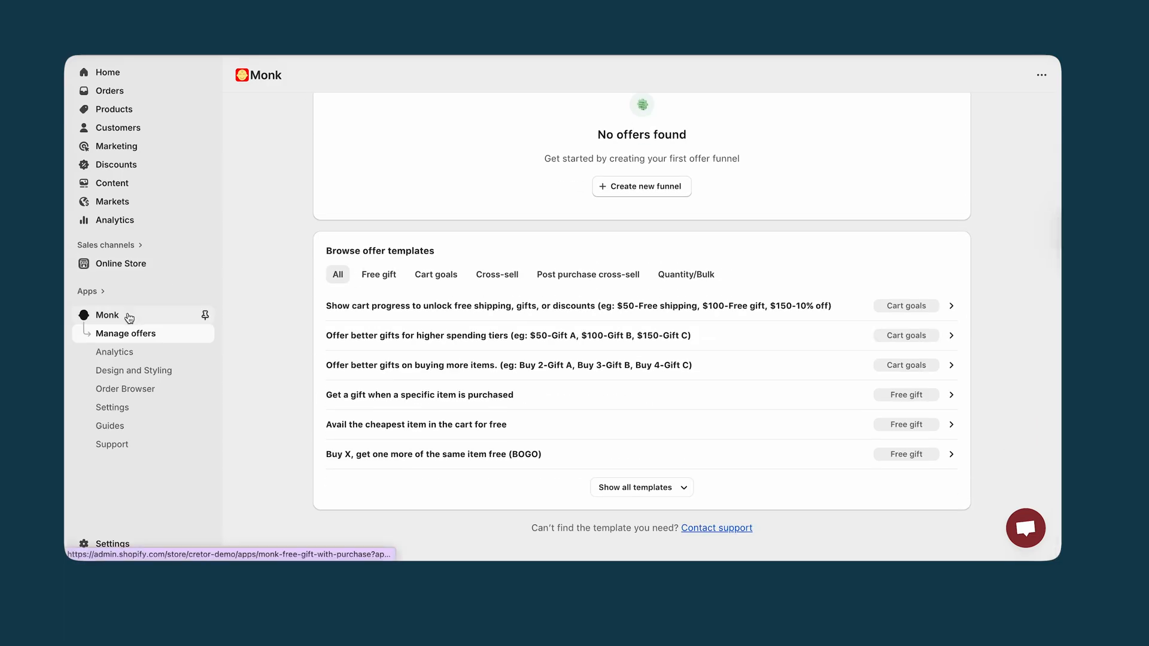
left_click(202, 314)
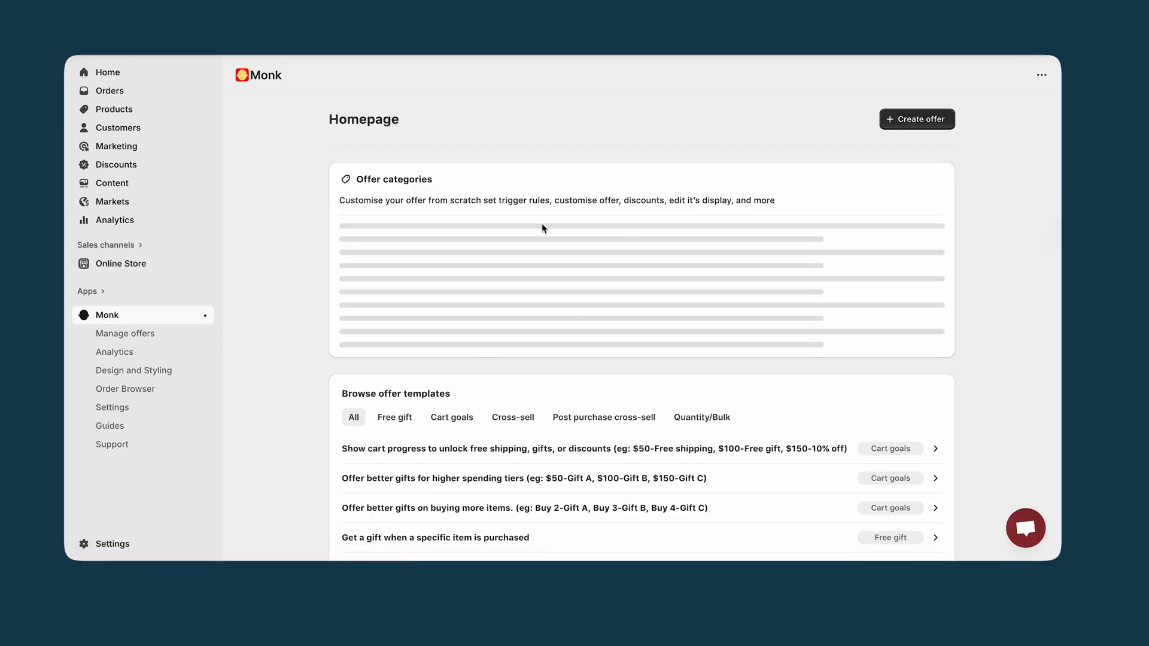
scroll(541, 224, "down", 2)
scroll(543, 228, "up", 1)
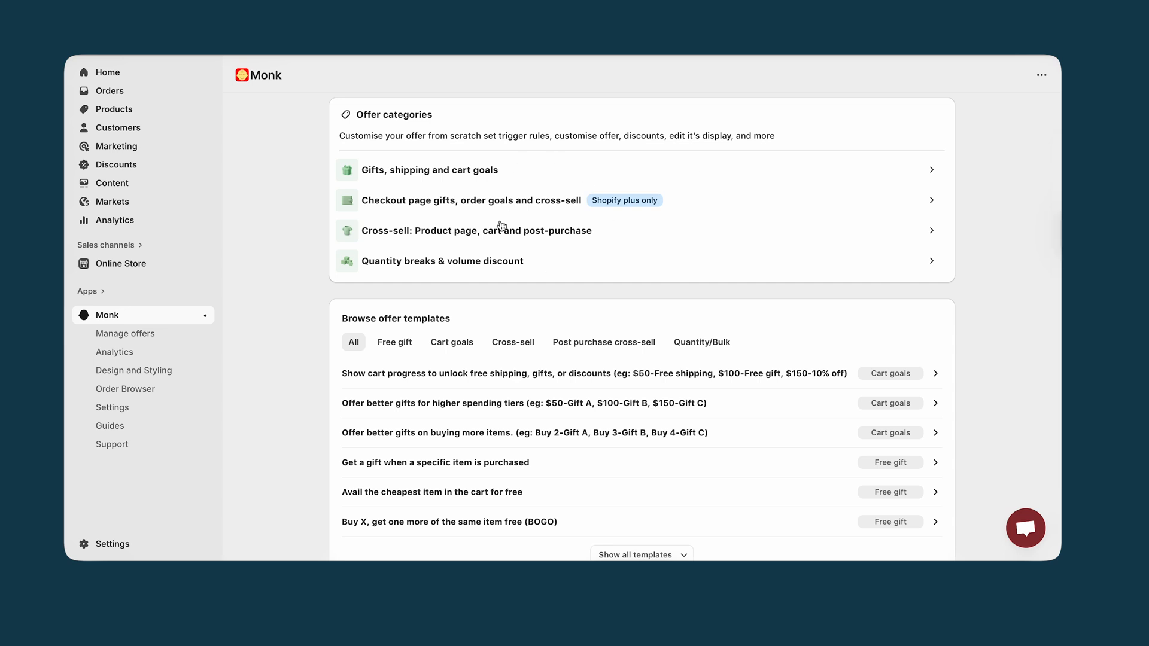
scroll(500, 308, "down", 3)
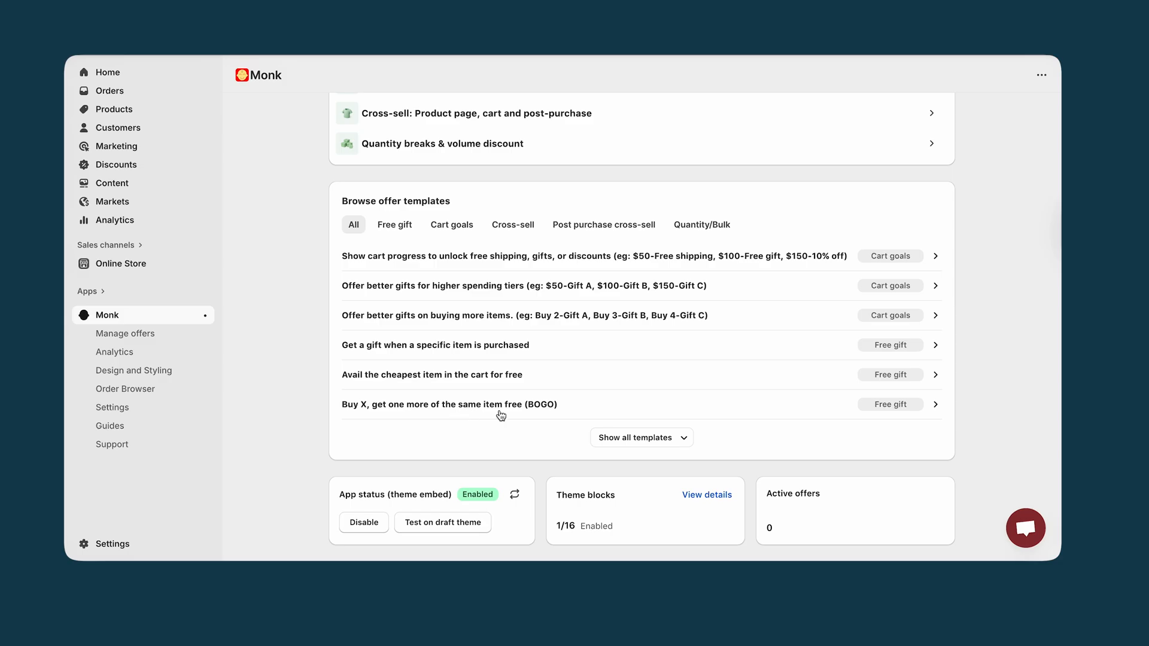
left_click(535, 413)
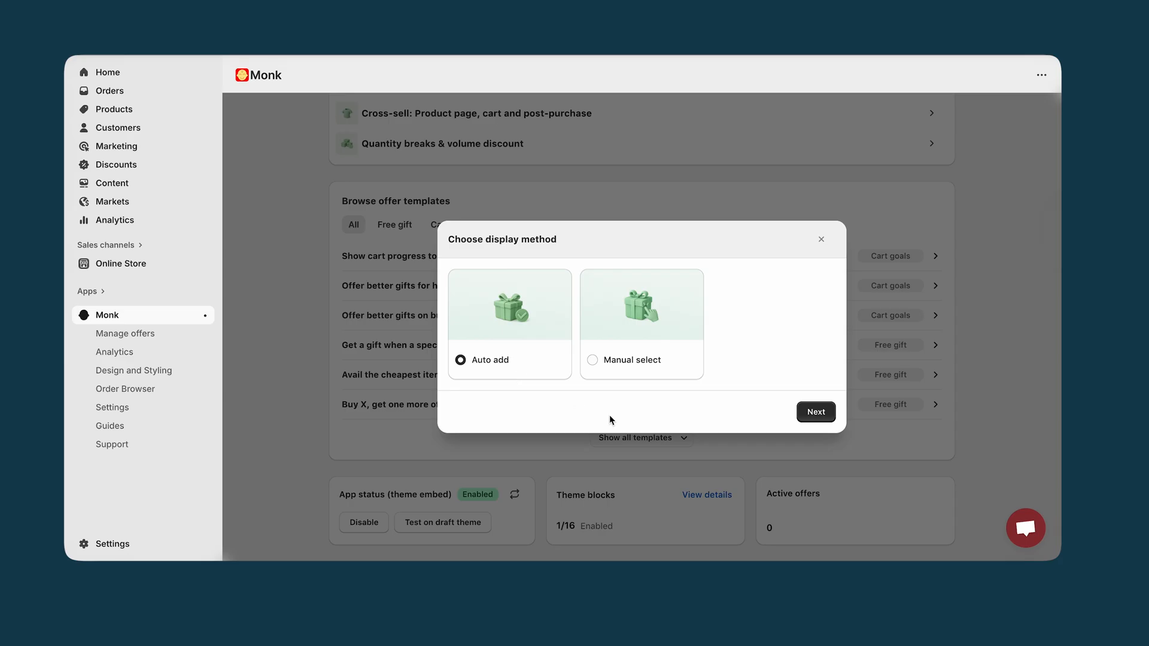
left_click(818, 416)
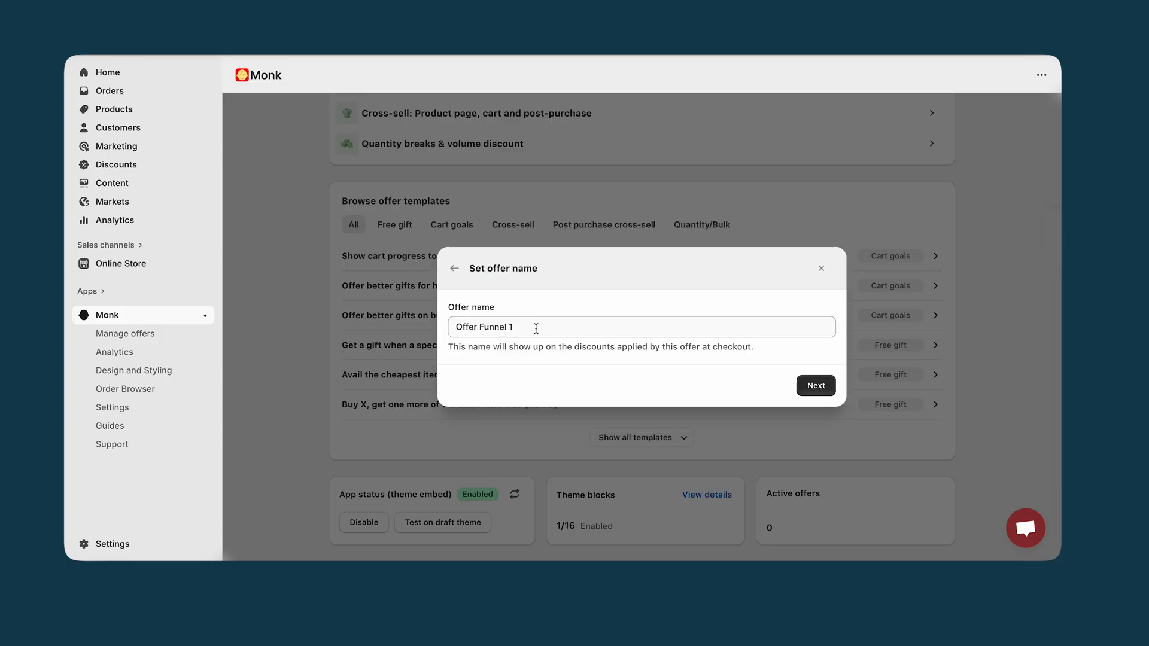
Name the offer "Buy 1 Get 1 For FREE" and continue to its rules and placement setup
left_click_drag(538, 328, 432, 329)
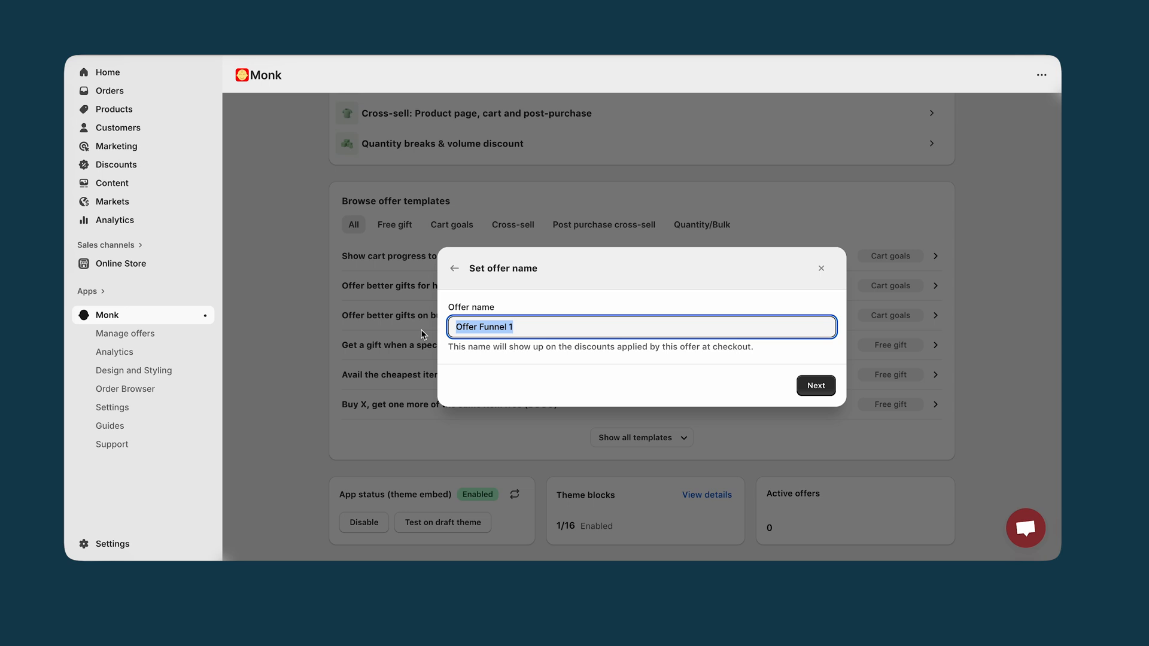
type("Buy 1")
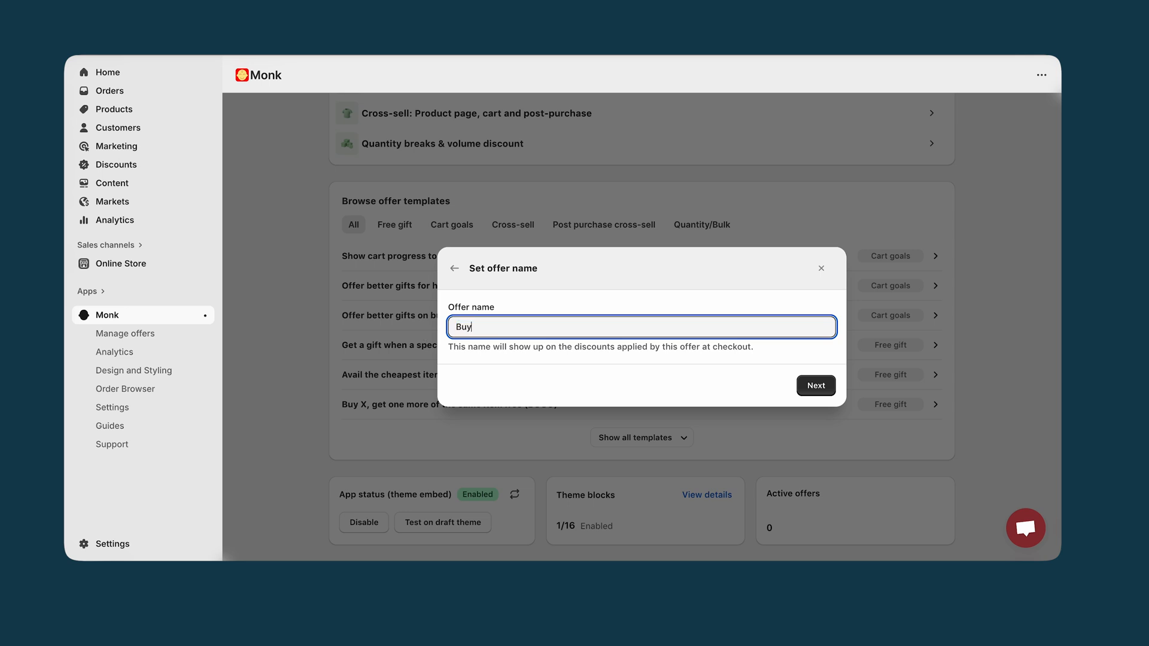
type(" get 2")
key("BackSpace")
key("BackSpace")
key("BackSpace")
key("BackSpace")
key("BackSpace")
type("Get 1 for FREE")
left_click(507, 328)
key("BackSpace")
type("F")
key("BackSpace")
type("F")
left_click(825, 393)
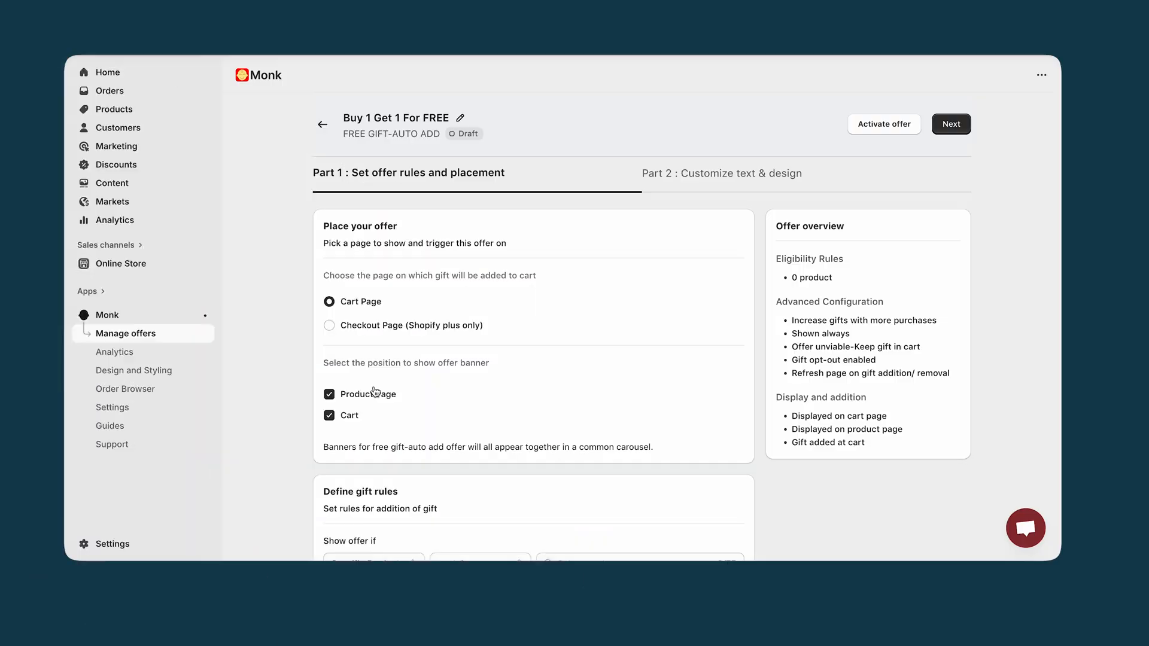
Set the gift rule to show the offer if Specific Product contains any of The Compare at Price Snowboard
scroll(377, 425, "down", 4)
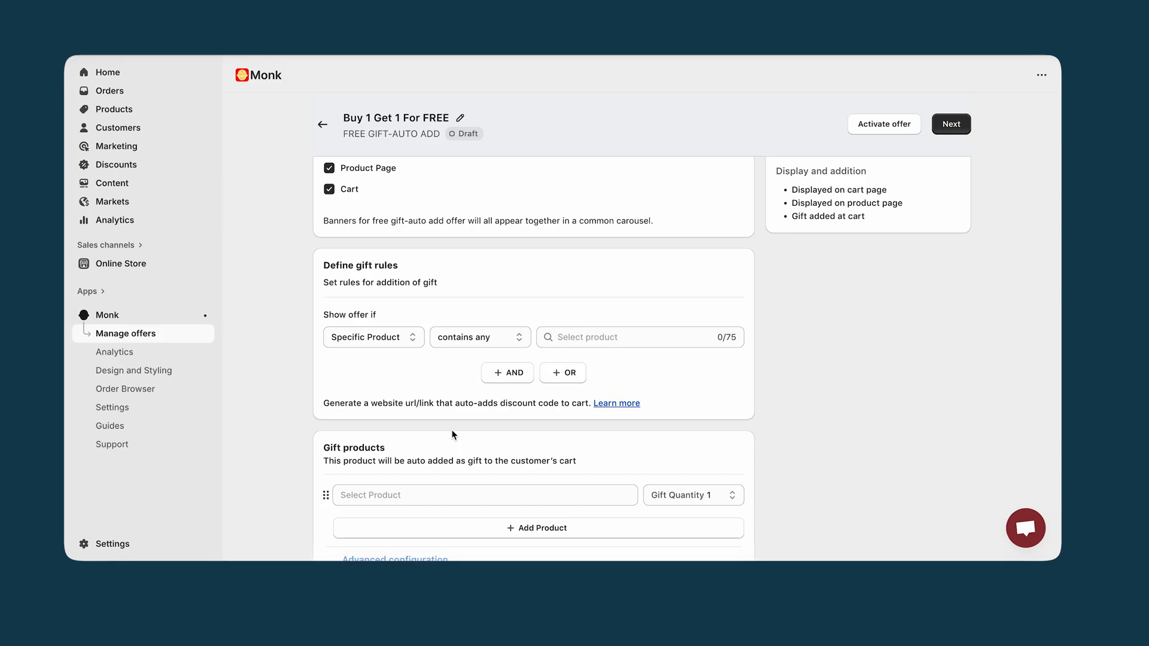
left_click(394, 340)
left_click(394, 339)
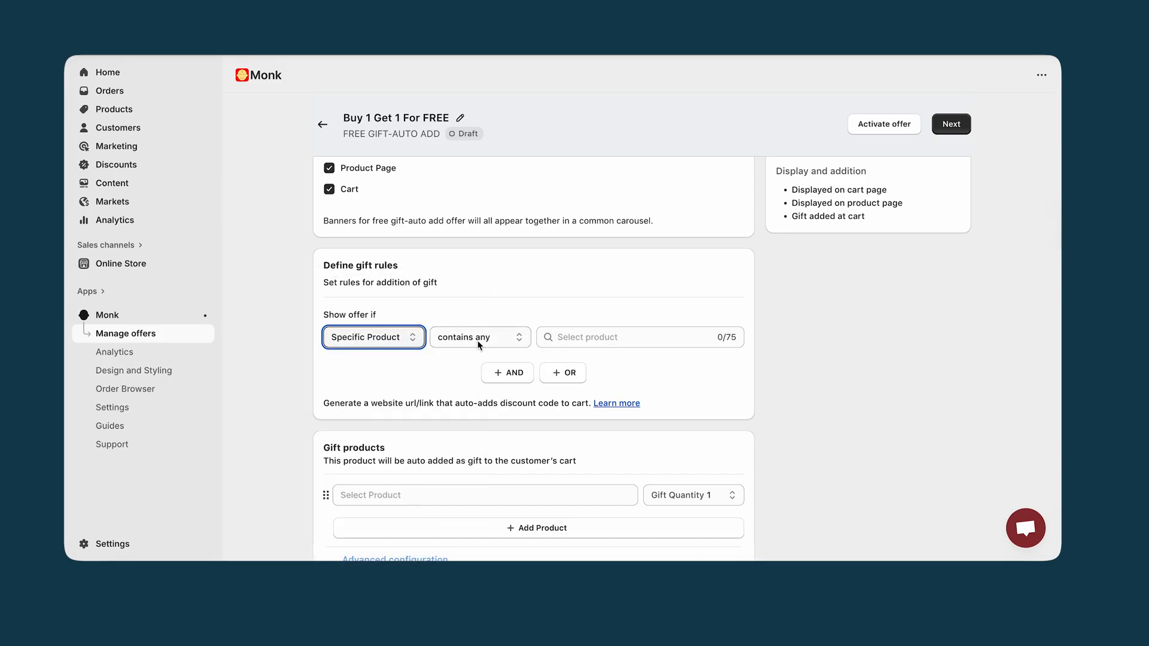
left_click(595, 336)
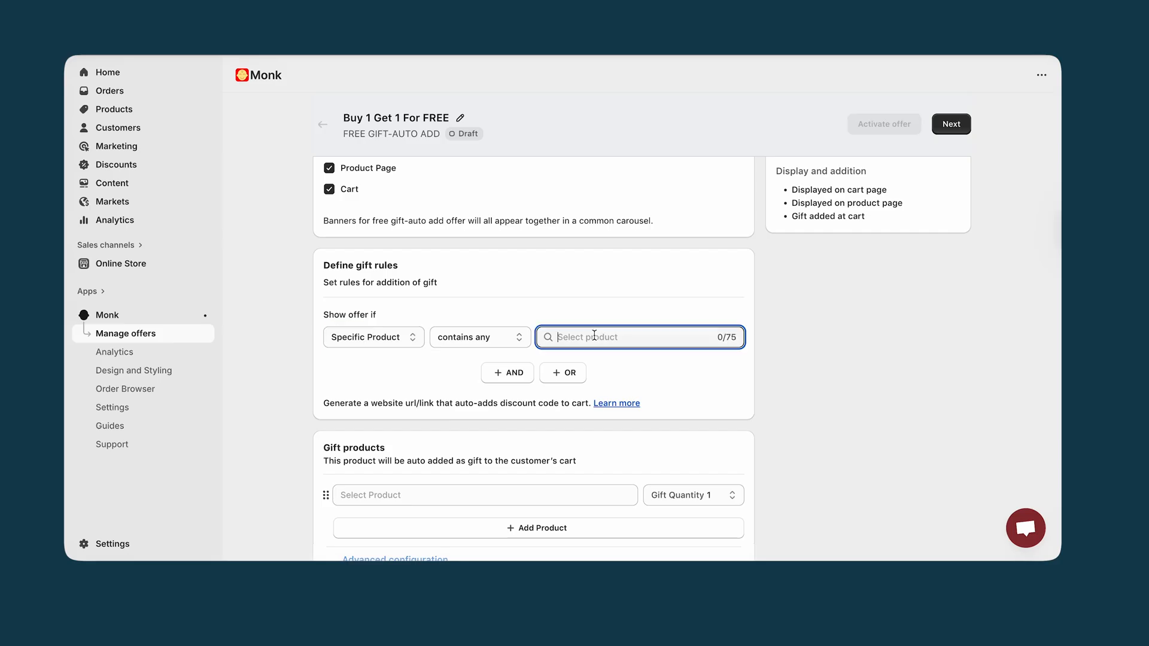
scroll(545, 371, "down", 3)
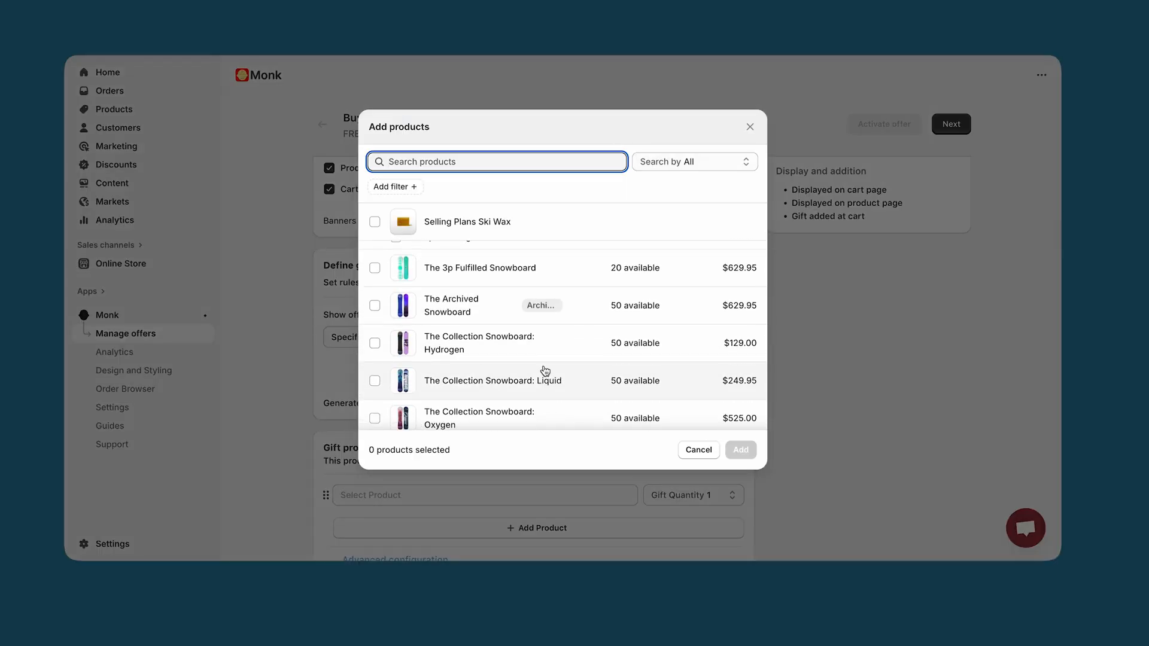
scroll(545, 371, "down", 2)
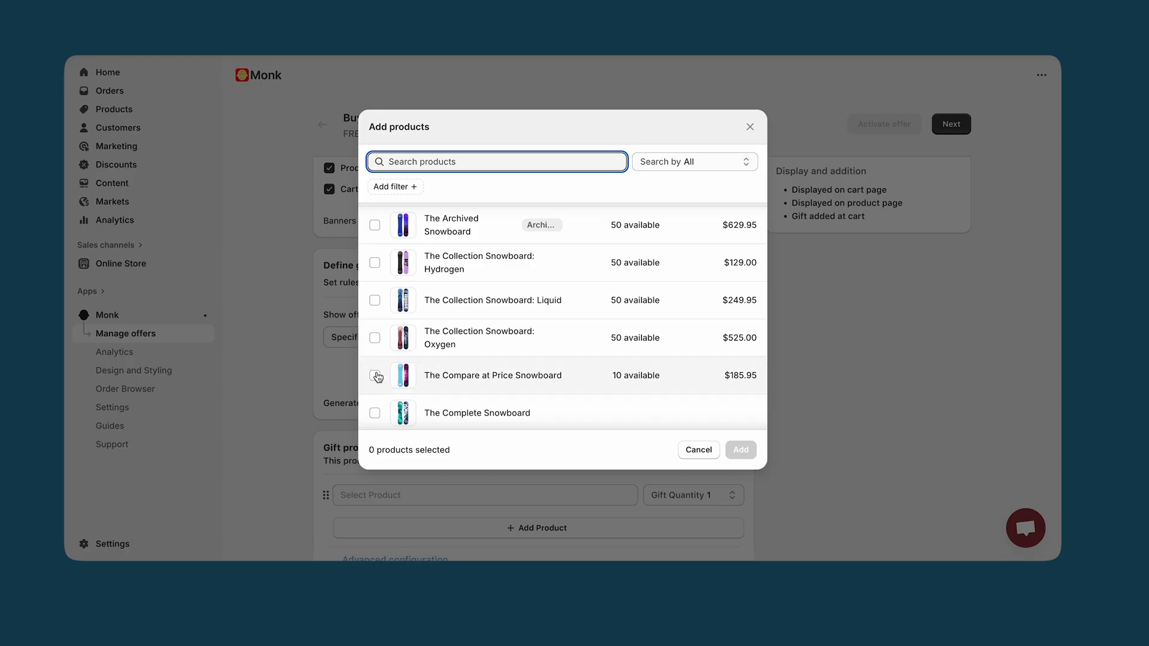
left_click(375, 376)
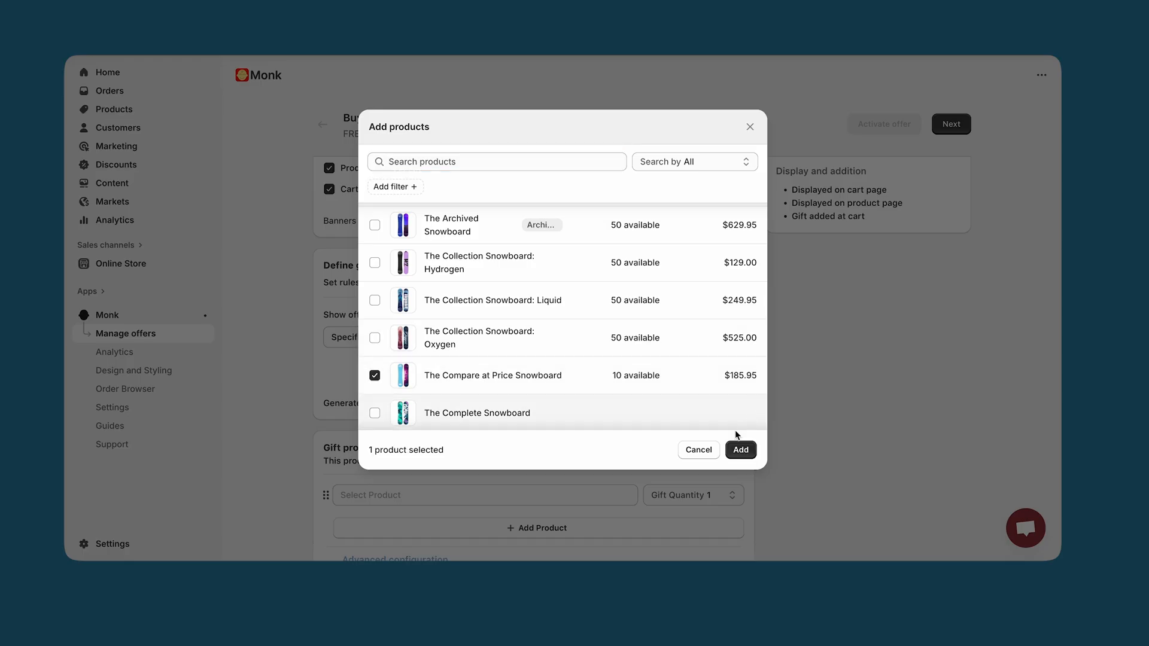
left_click(742, 450)
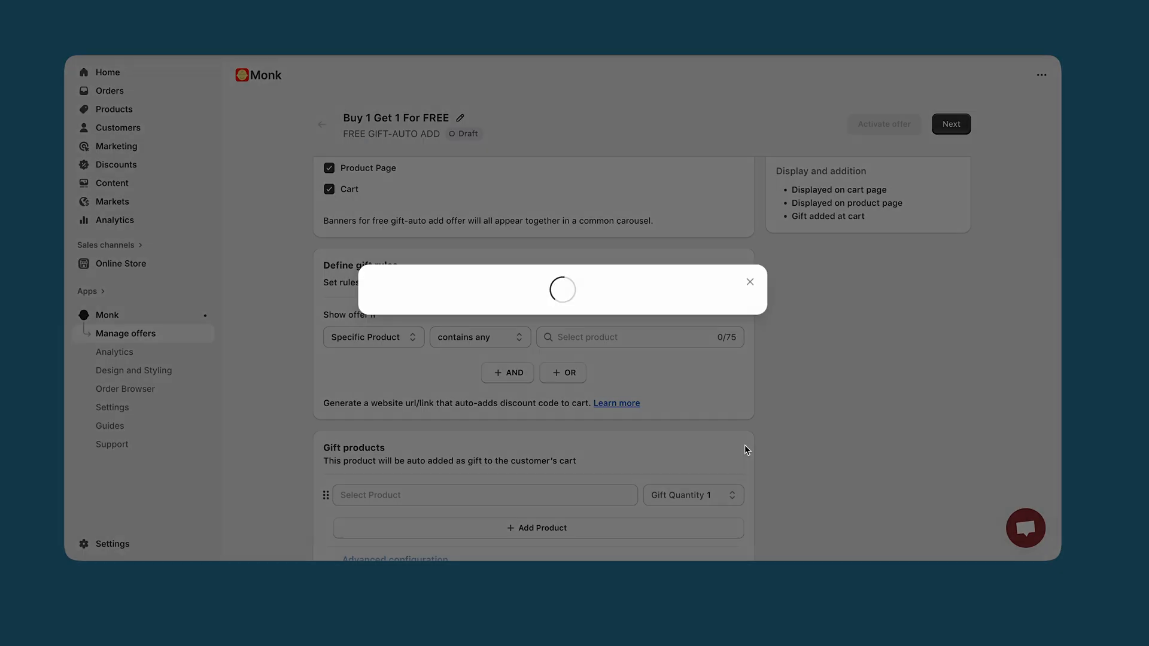
Choose The Compare at Price Snowboard as the gift product that is automatically added to the customer's cart
scroll(745, 447, "down", 3)
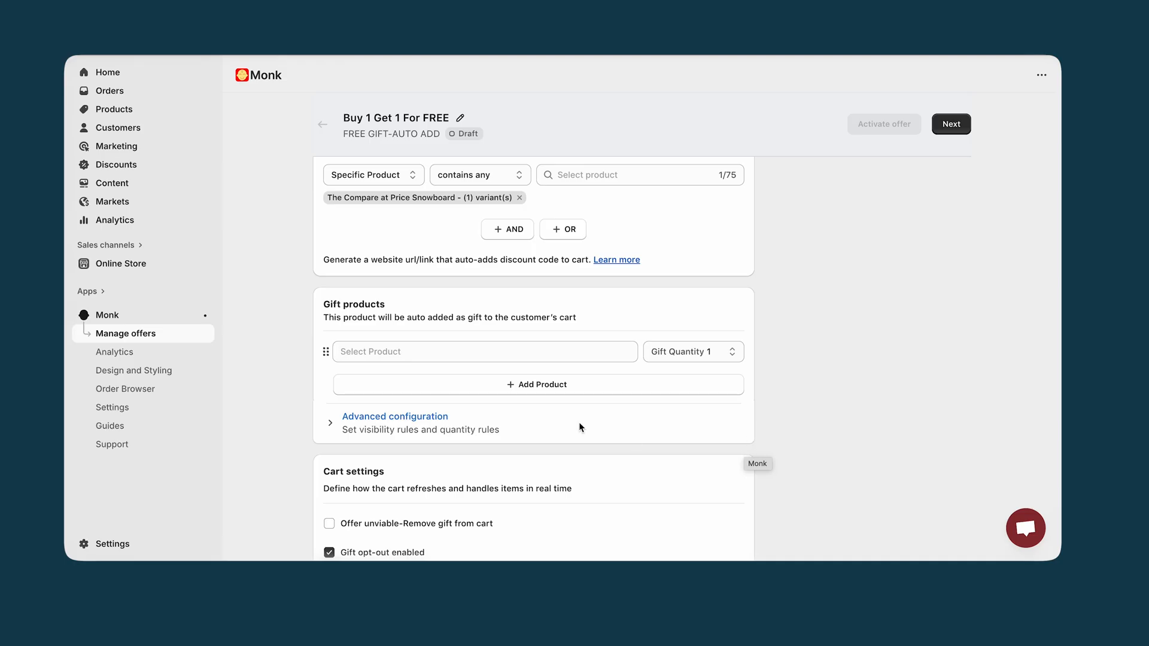
left_click(526, 351)
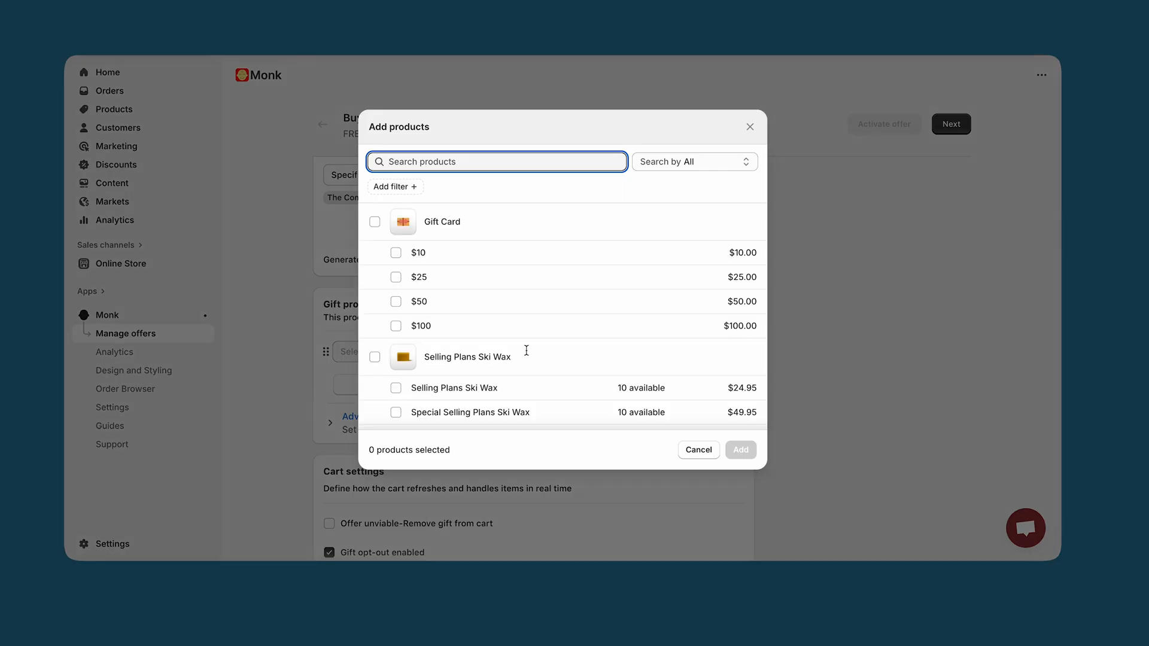
scroll(497, 357, "down", 5)
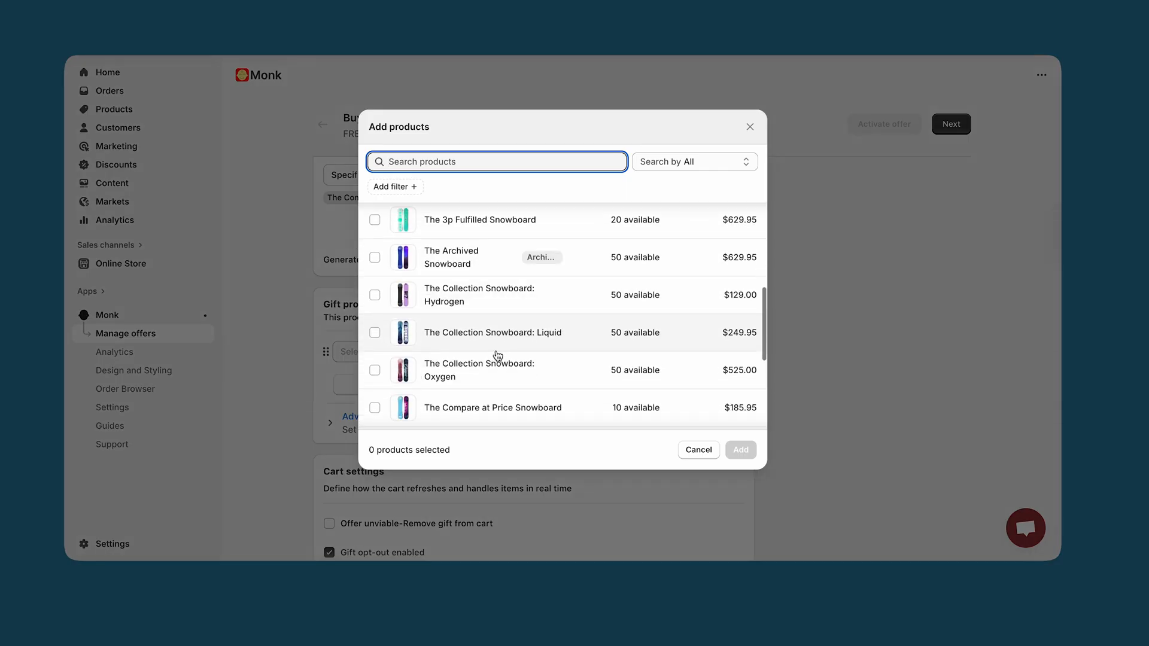
left_click(375, 370)
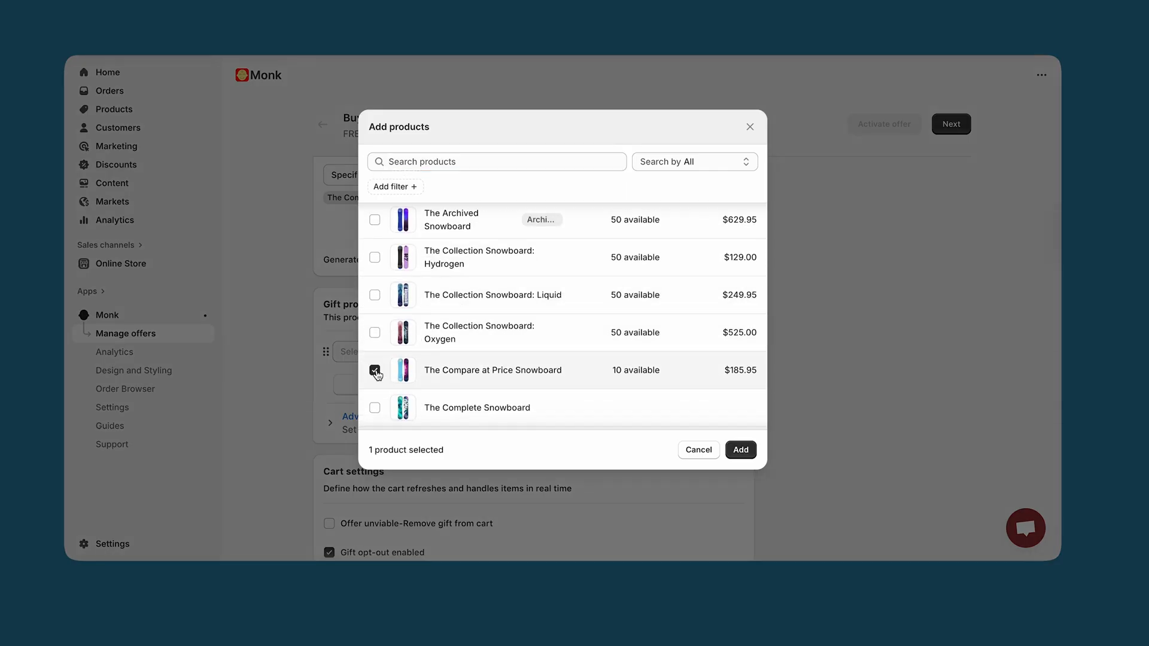
left_click(741, 449)
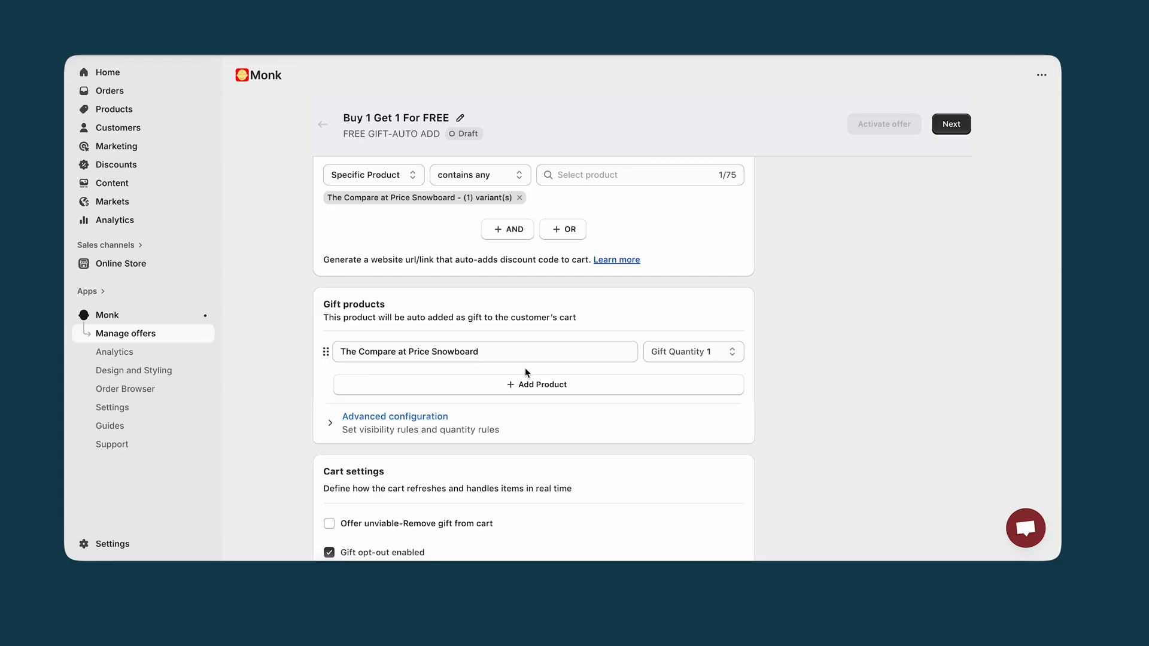
Check the gift's advanced configuration and turn off automatic page refresh when the gift is added or removed
scroll(525, 371, "down", 3)
left_click(393, 252)
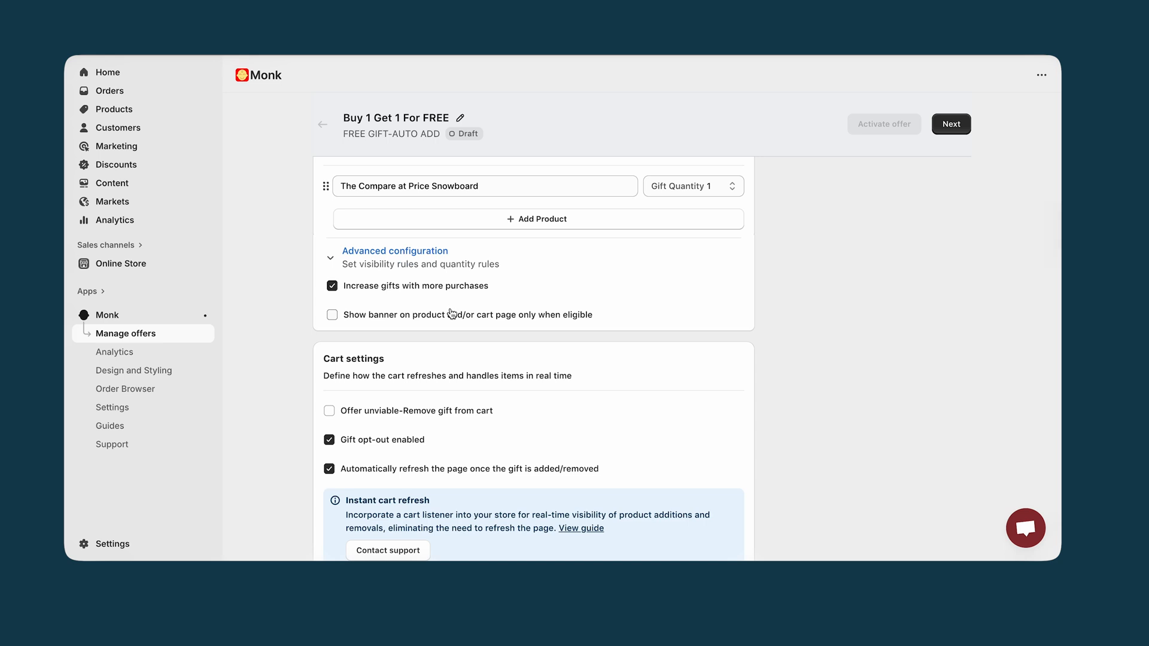
left_click(331, 258)
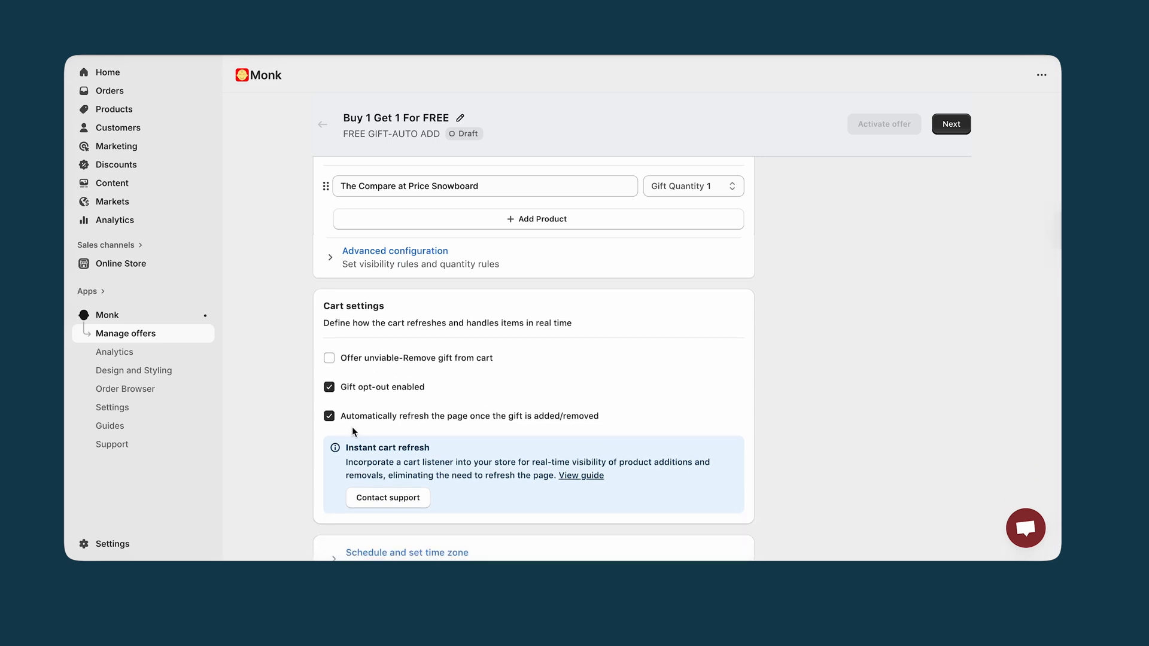
left_click(329, 419)
scroll(338, 420, "down", 3)
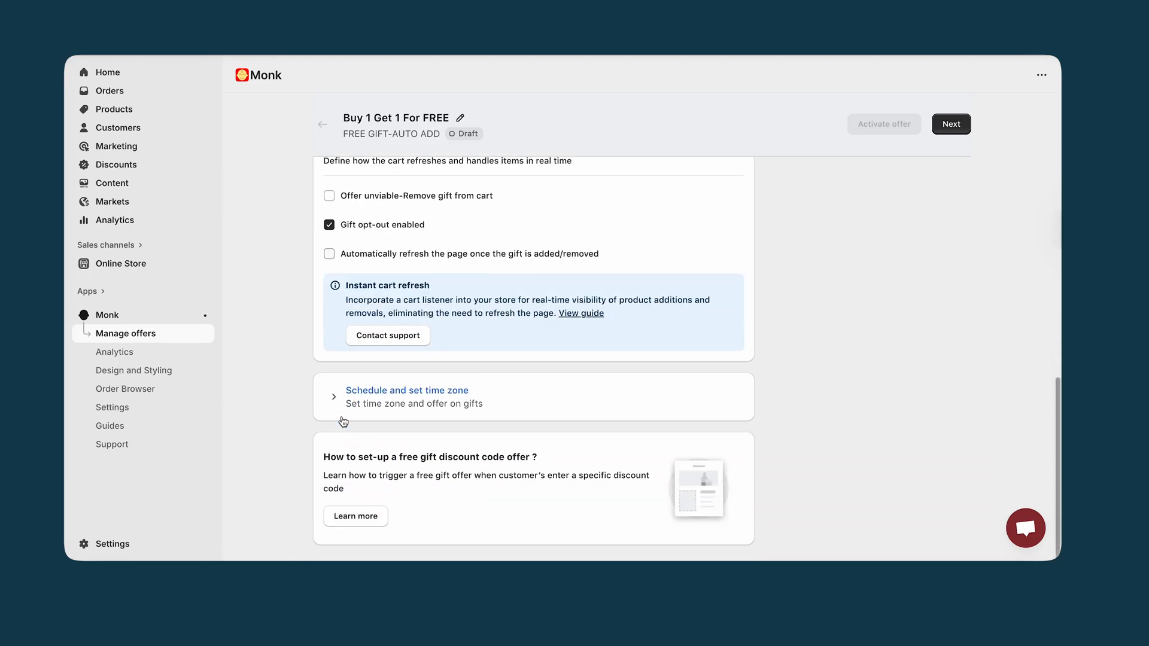
Review the offer's schedule and time zone options, and continue to the text and design customization
left_click(377, 405)
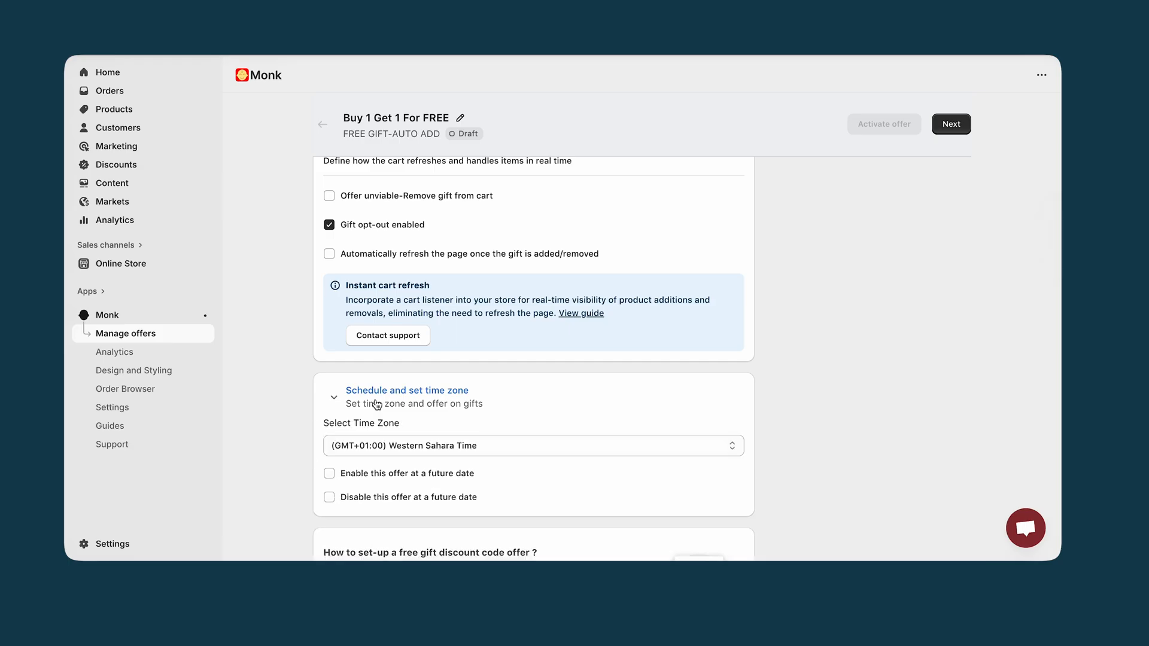
left_click(377, 398)
scroll(377, 405, "up", 10)
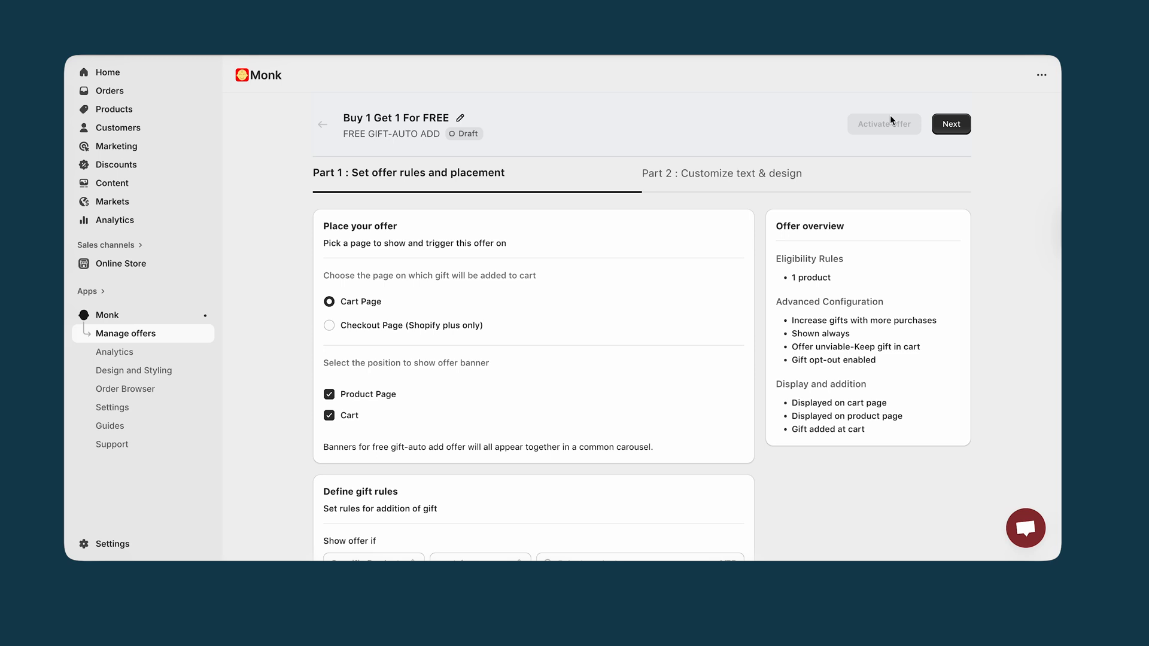
left_click(956, 126)
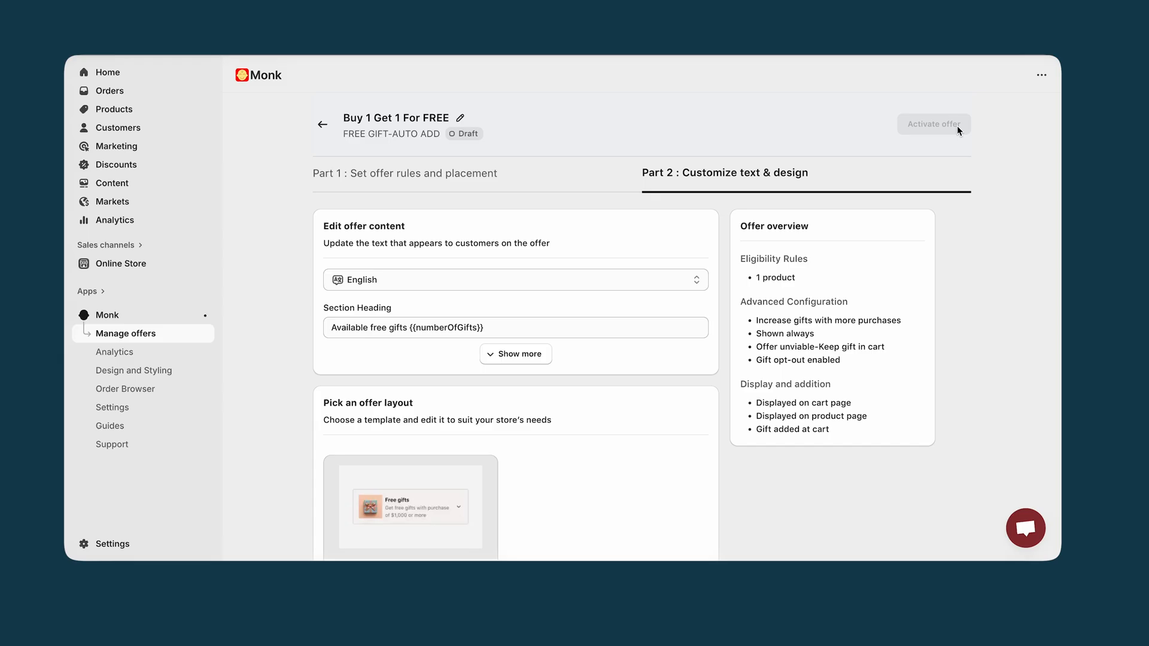
Expand the full offer content and set the banner title shown before the gift is availed to "Buy 1 Get 1 For Free"
left_click(519, 354)
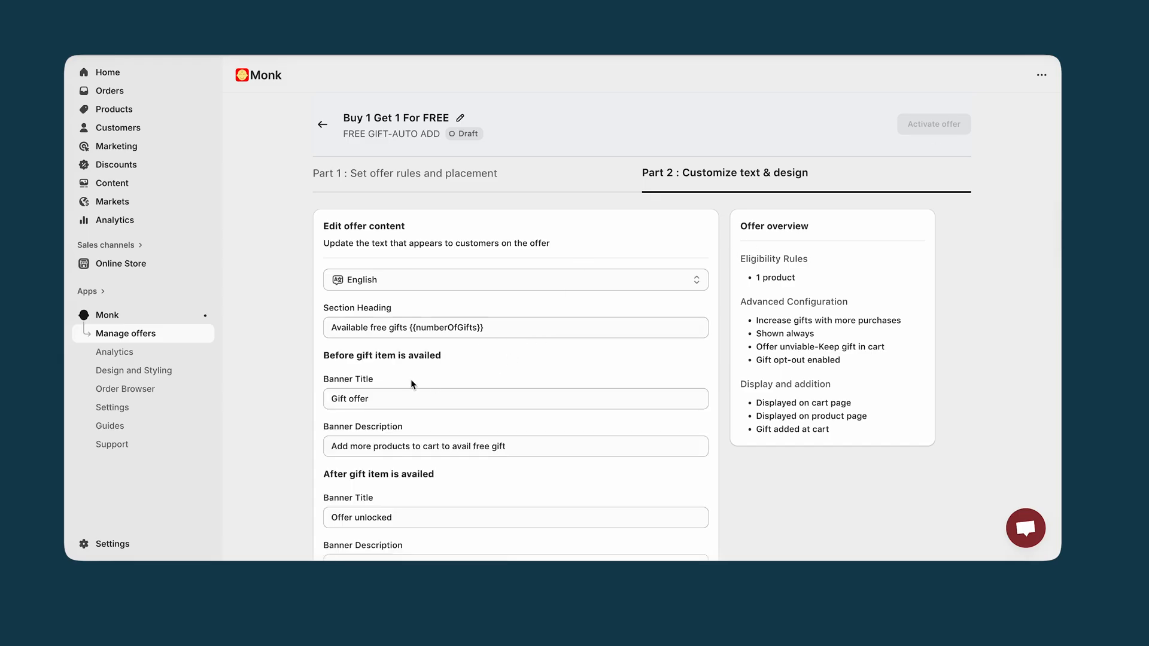
scroll(410, 379, "down", 1)
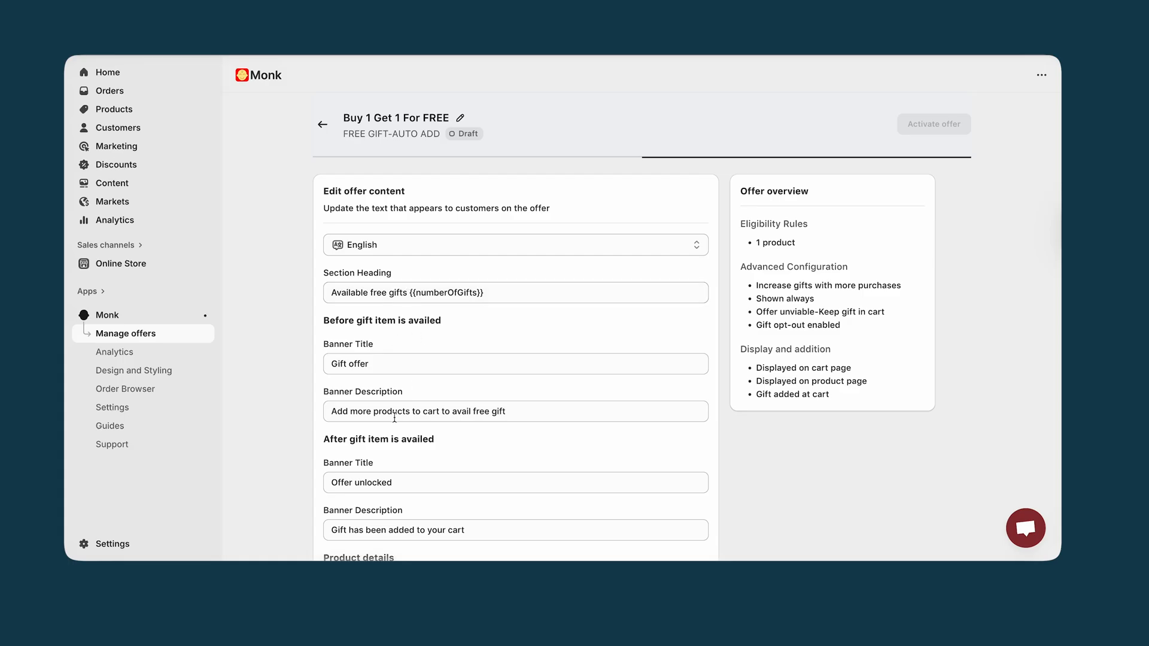
scroll(421, 459, "down", 1)
scroll(394, 378, "up", 2)
scroll(394, 378, "down", 1)
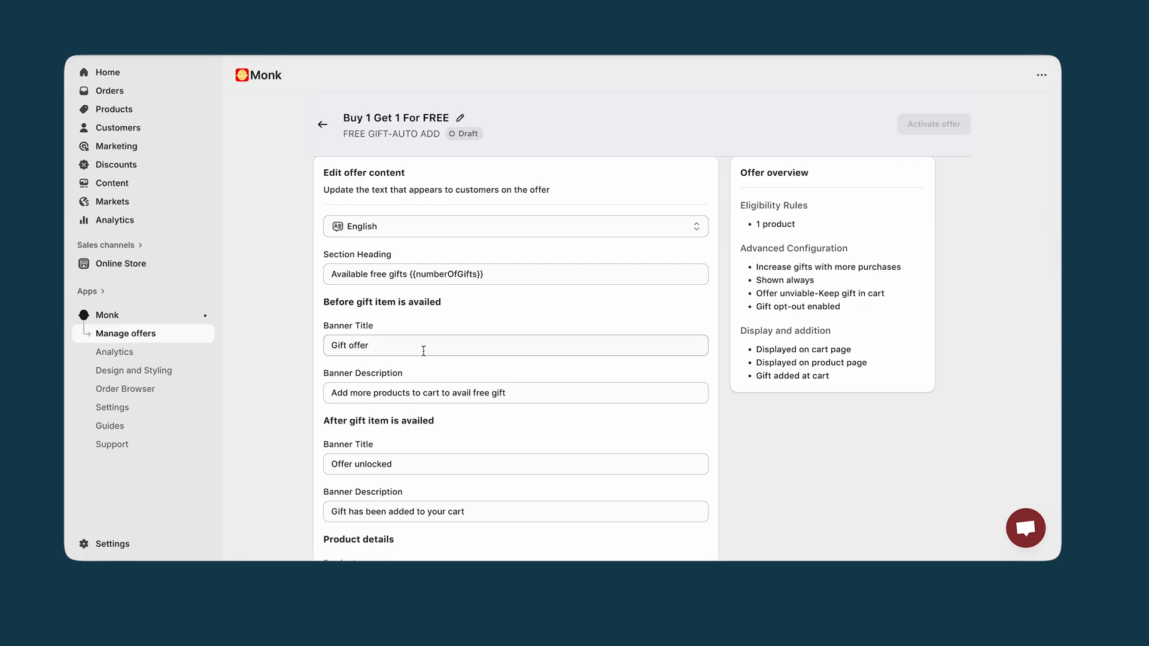
left_click_drag(424, 352, 325, 351)
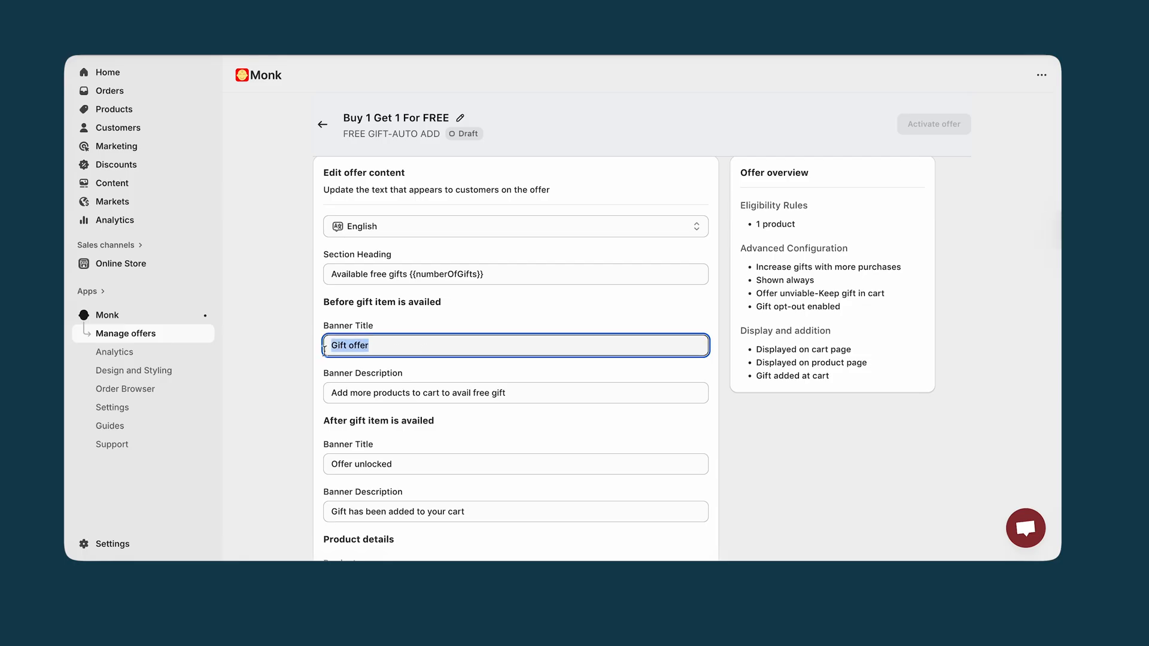
type("Get")
key("BackSpace")
key("BackSpace")
key("BackSpace")
key("BackSpace")
type("Buy 1 Get 1 For ")
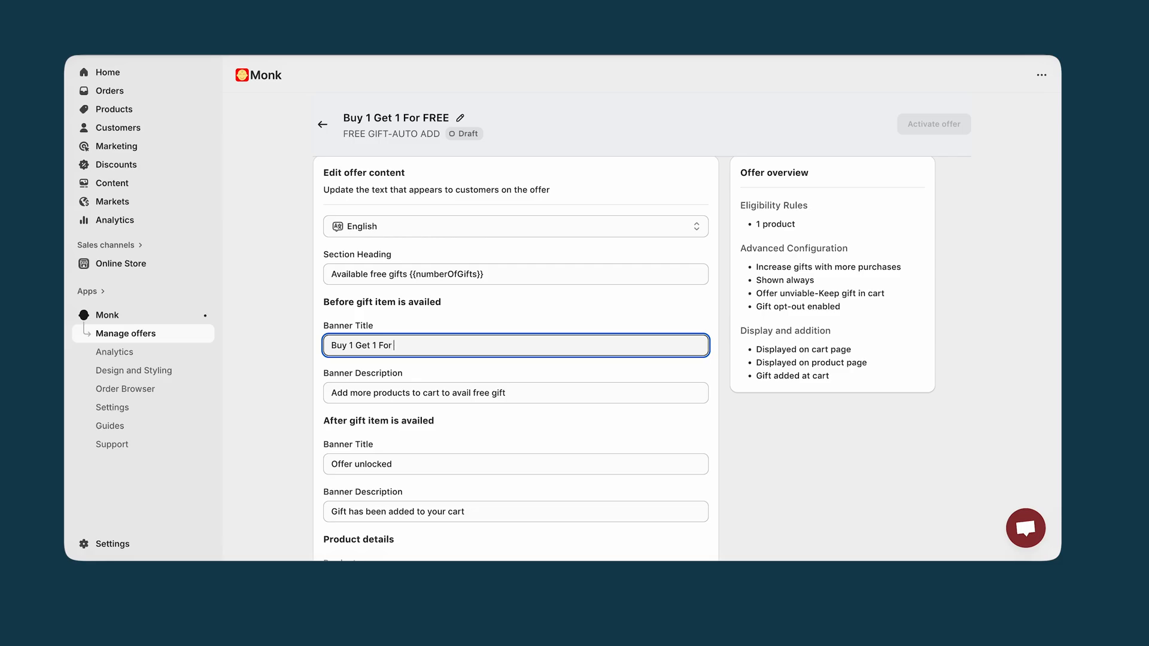
type("Free")
Set the banner description shown before the gift is availed to "Get Your Free Gift Now"
left_click(529, 395)
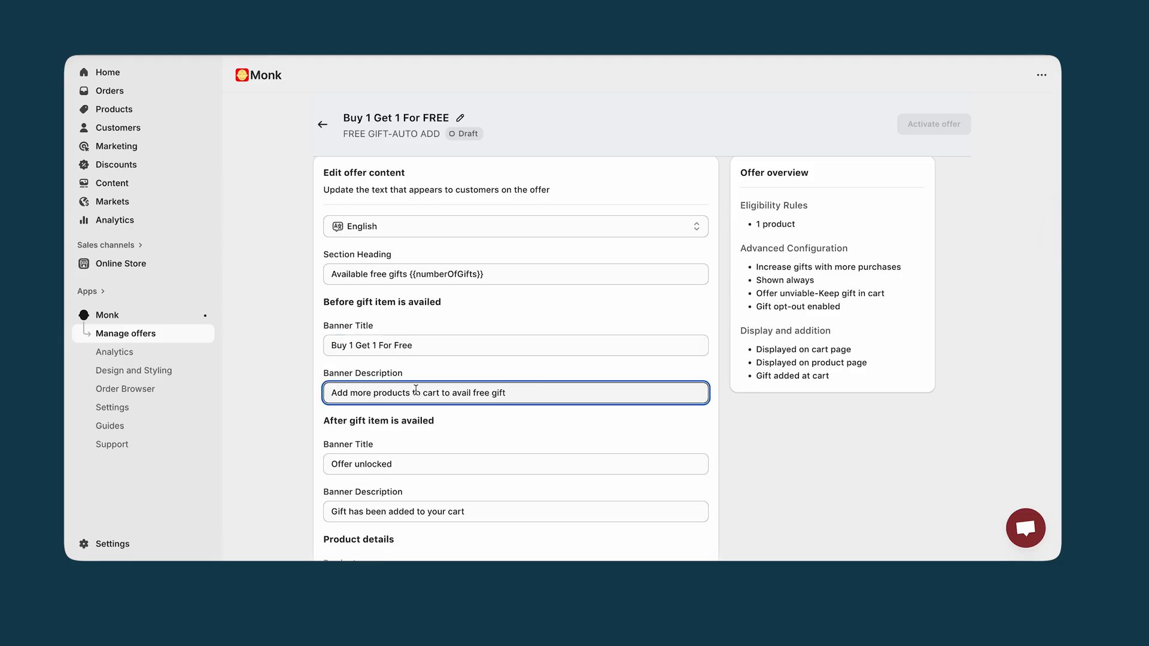
left_click_drag(527, 393, 299, 394)
type("Ge")
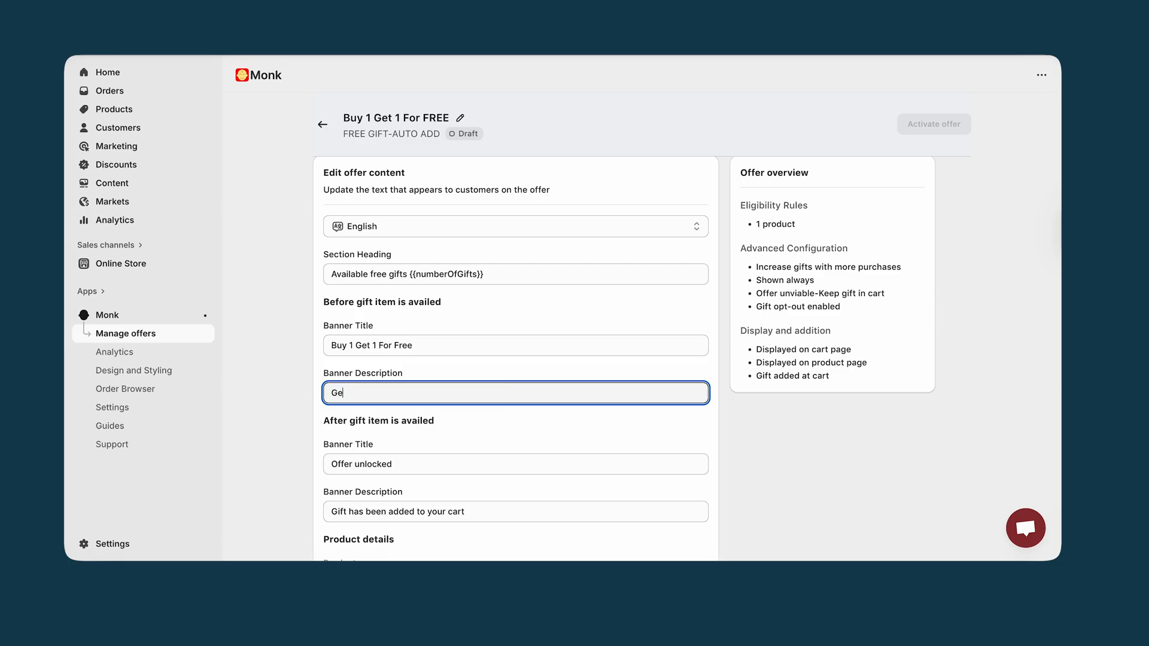
type("t Your Free")
type("Gift S")
key("BackSpace")
type("Now")
scroll(402, 446, "down", 2)
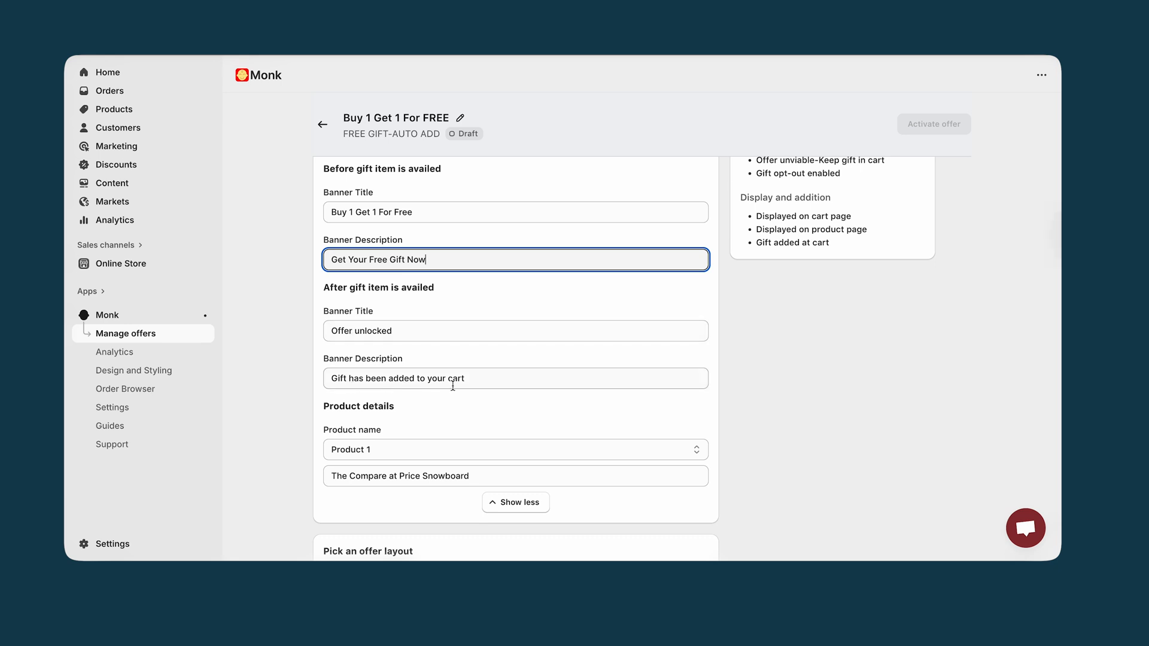
Open the Banner layout's display and design editor and look over its font settings
scroll(453, 386, "down", 2)
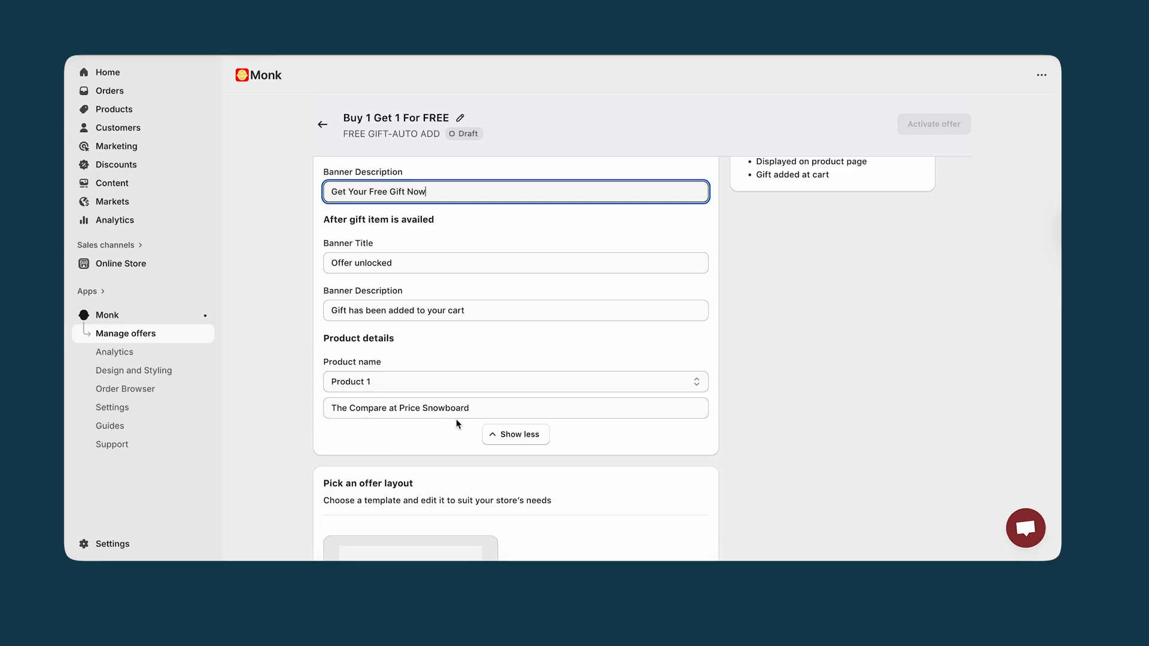
scroll(459, 441, "down", 3)
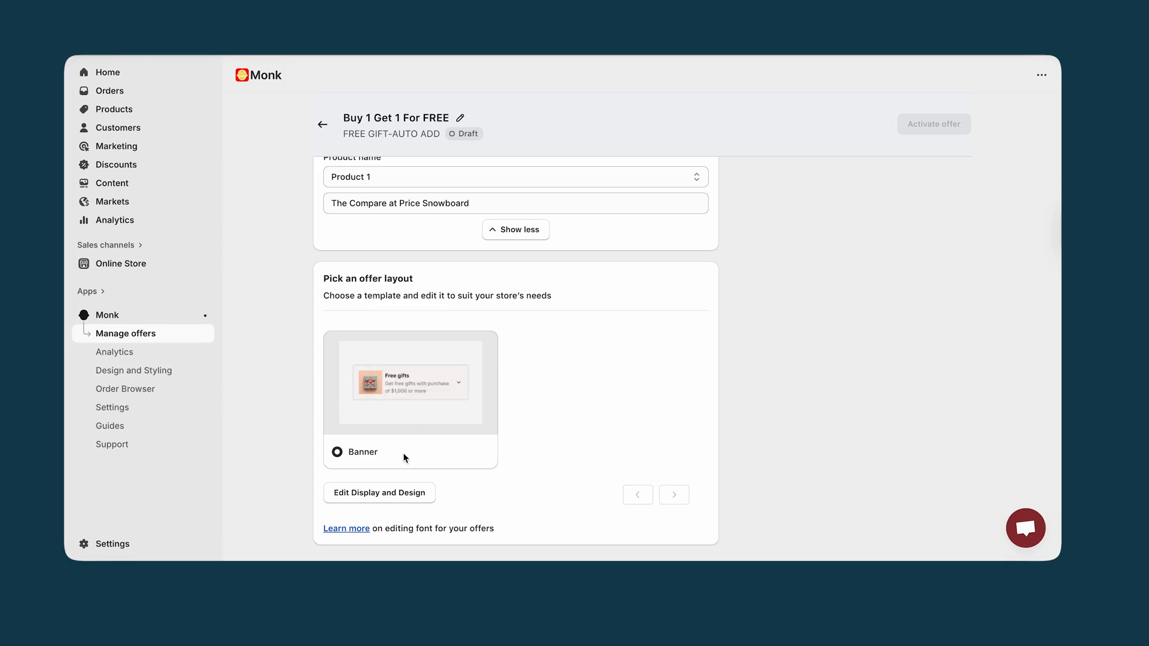
left_click(384, 501)
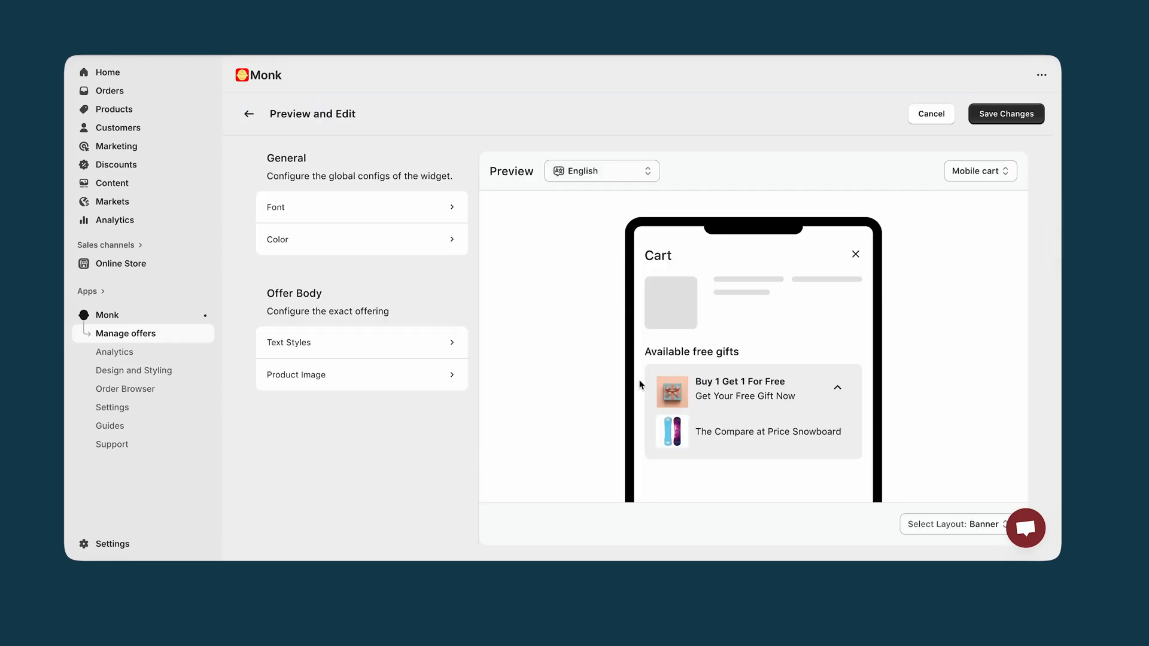
left_click(437, 217)
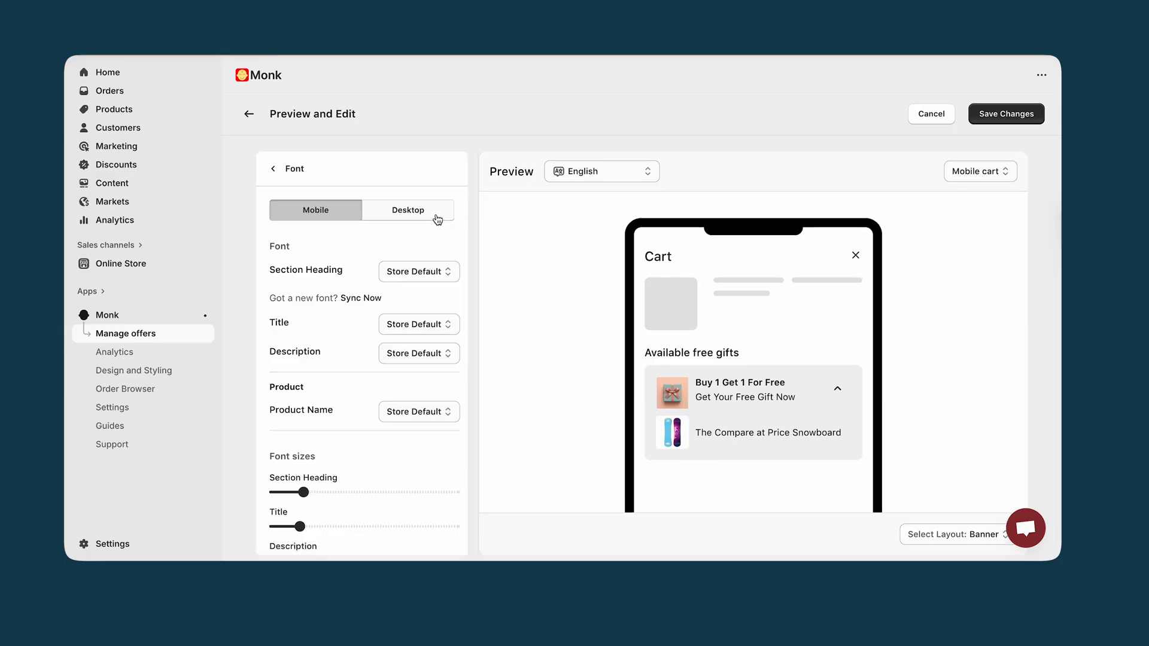
left_click(273, 169)
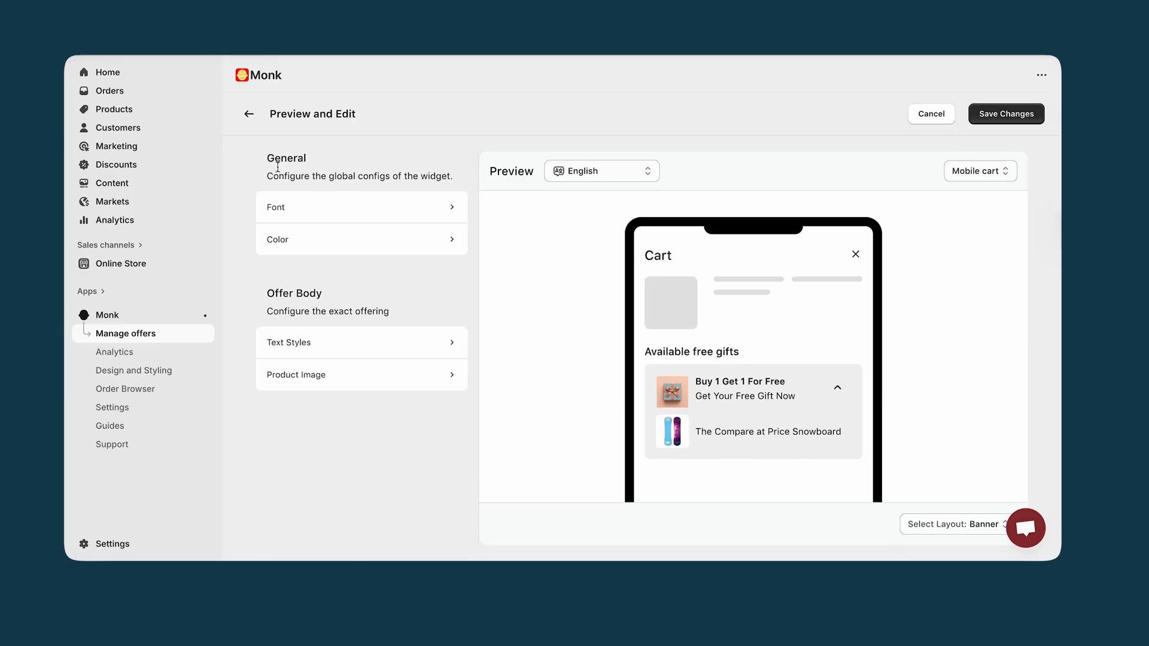
Review the text styles for the section heading, banner titles, banner descriptions and product name
left_click(344, 342)
scroll(342, 408, "down", 1)
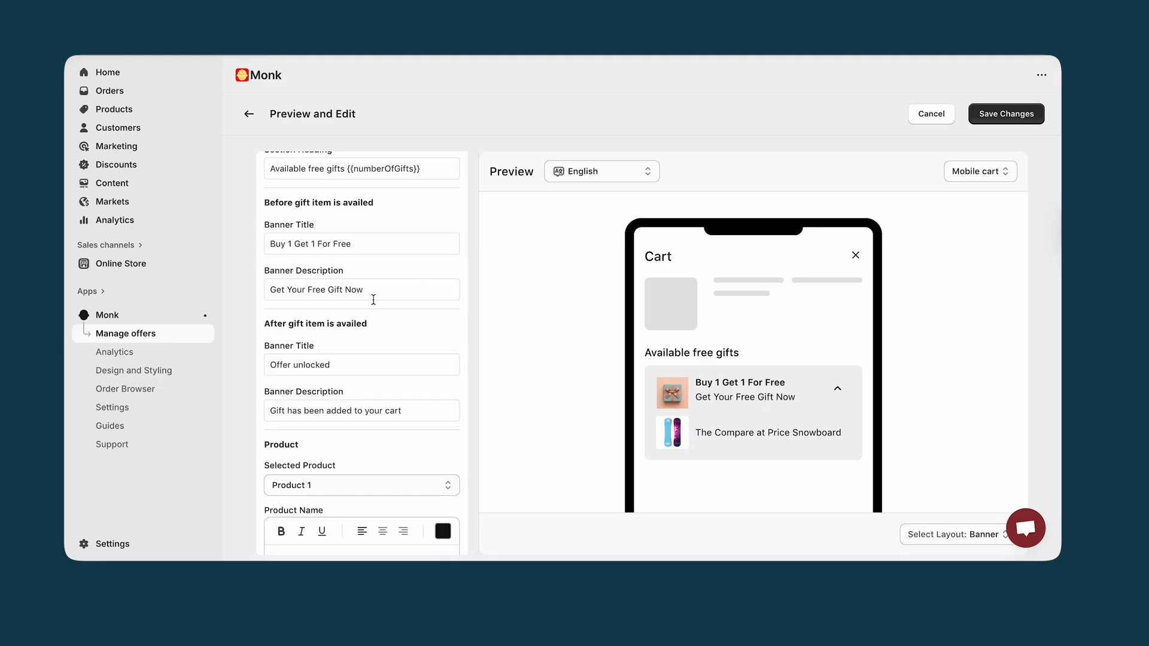
scroll(473, 385, "down", 1)
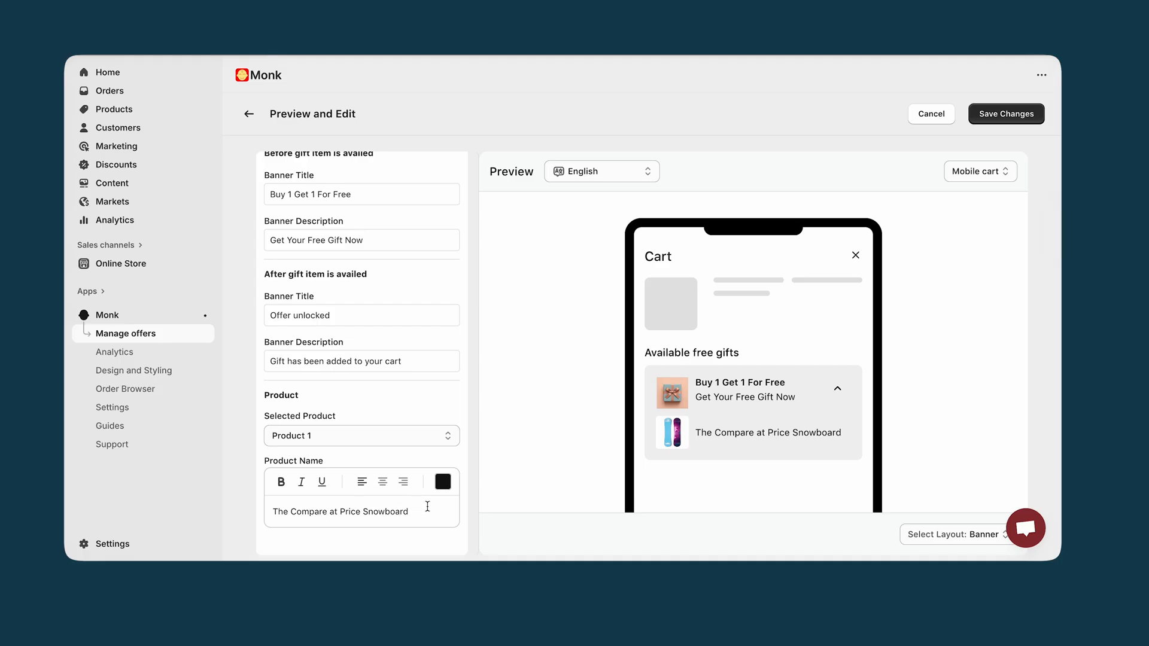
scroll(418, 404, "up", 1)
scroll(418, 403, "up", 2)
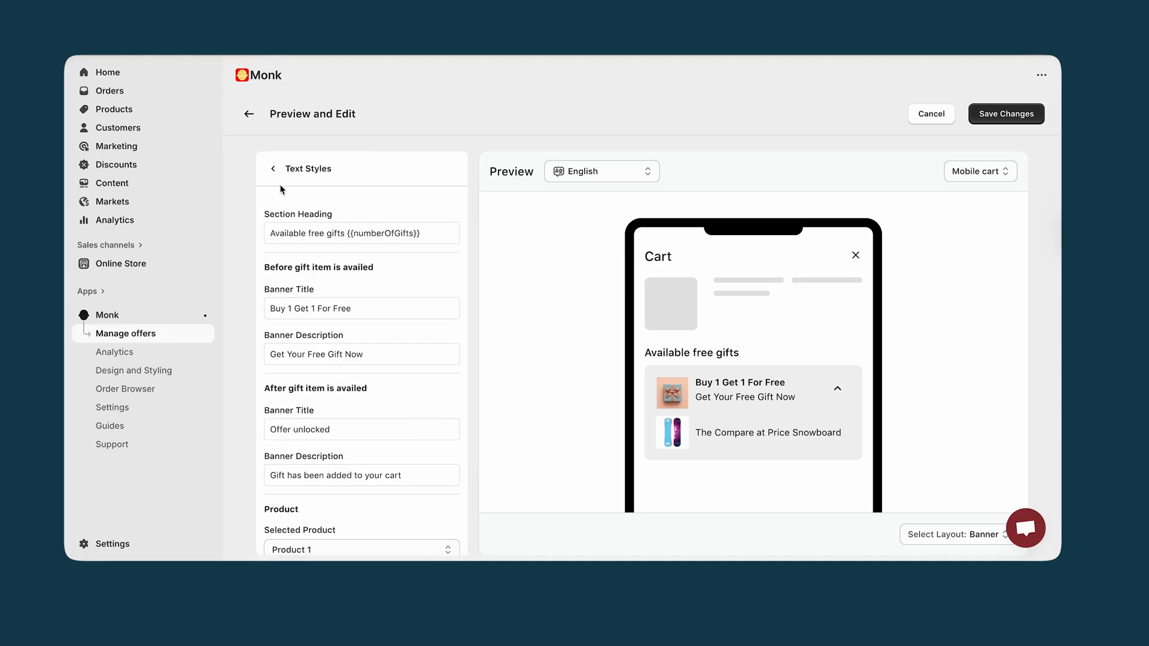
left_click(272, 167)
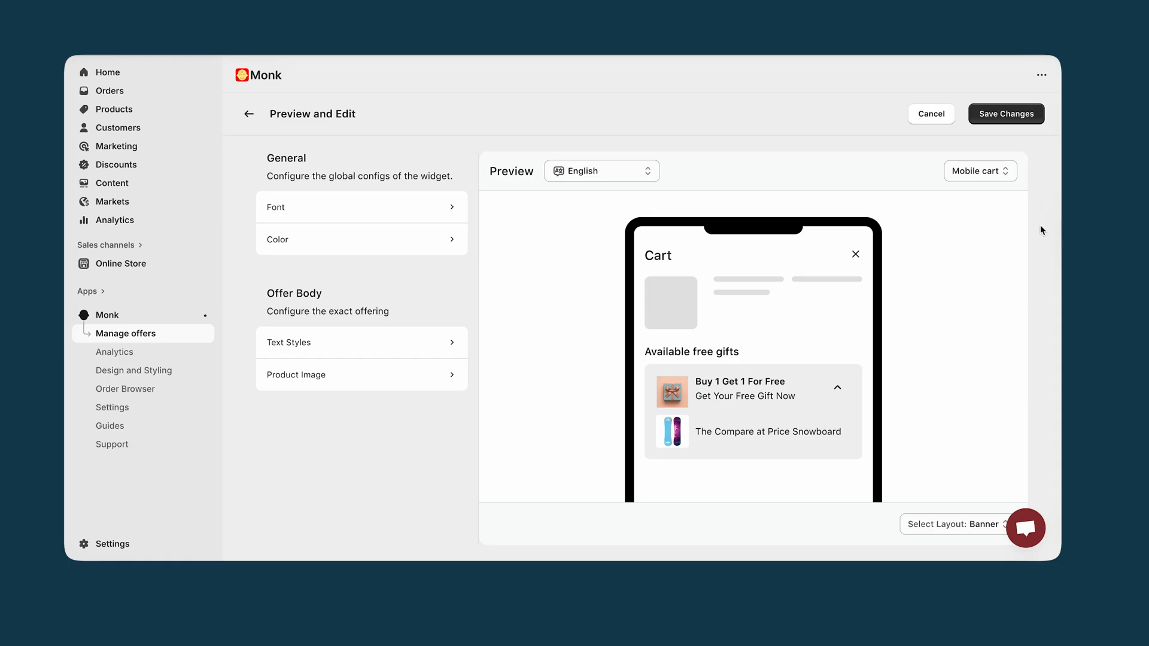
Preview the offer in the Desktop (cart drawer) and Desktop (cart page) views, and save the design changes
left_click(976, 174)
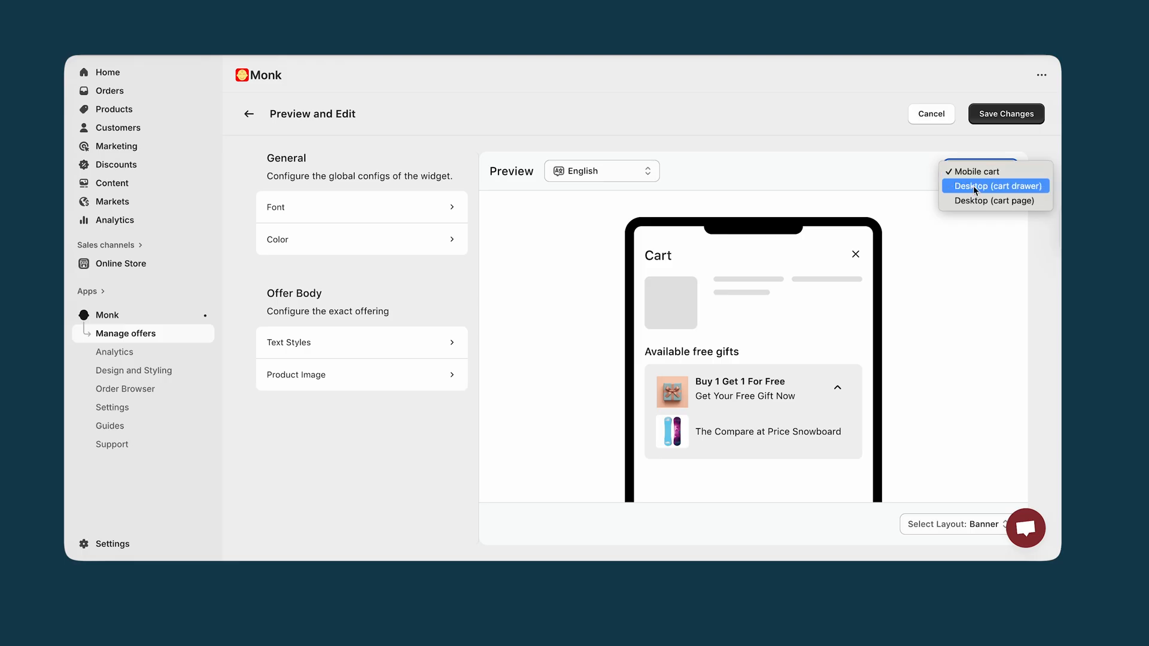
left_click(973, 186)
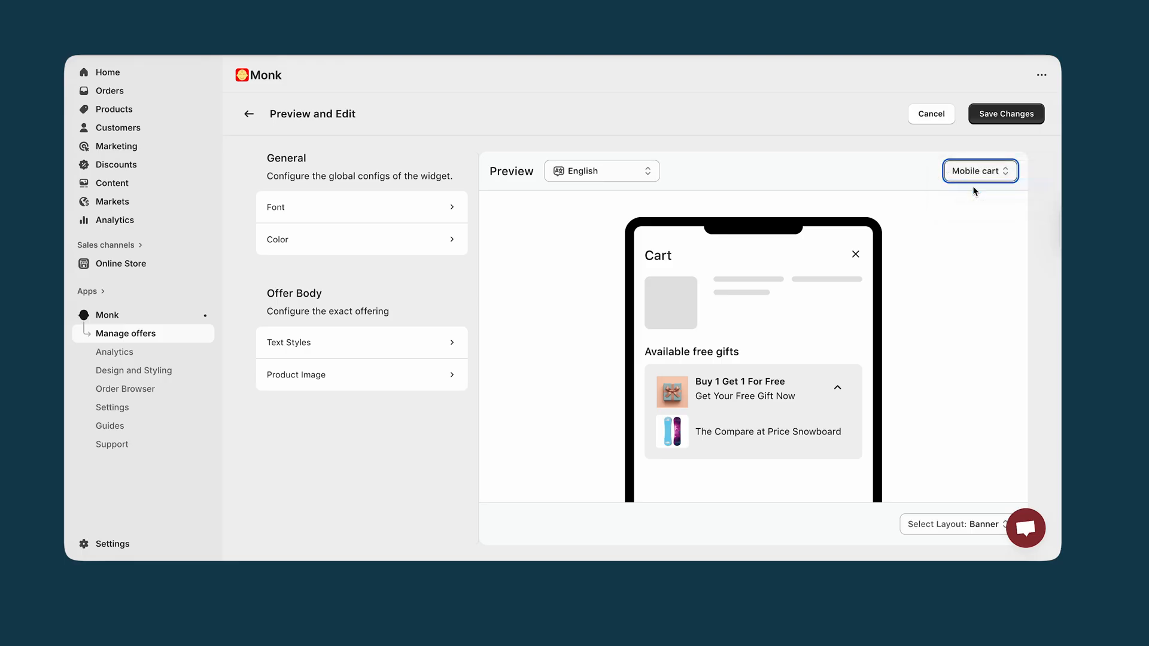
left_click(974, 172)
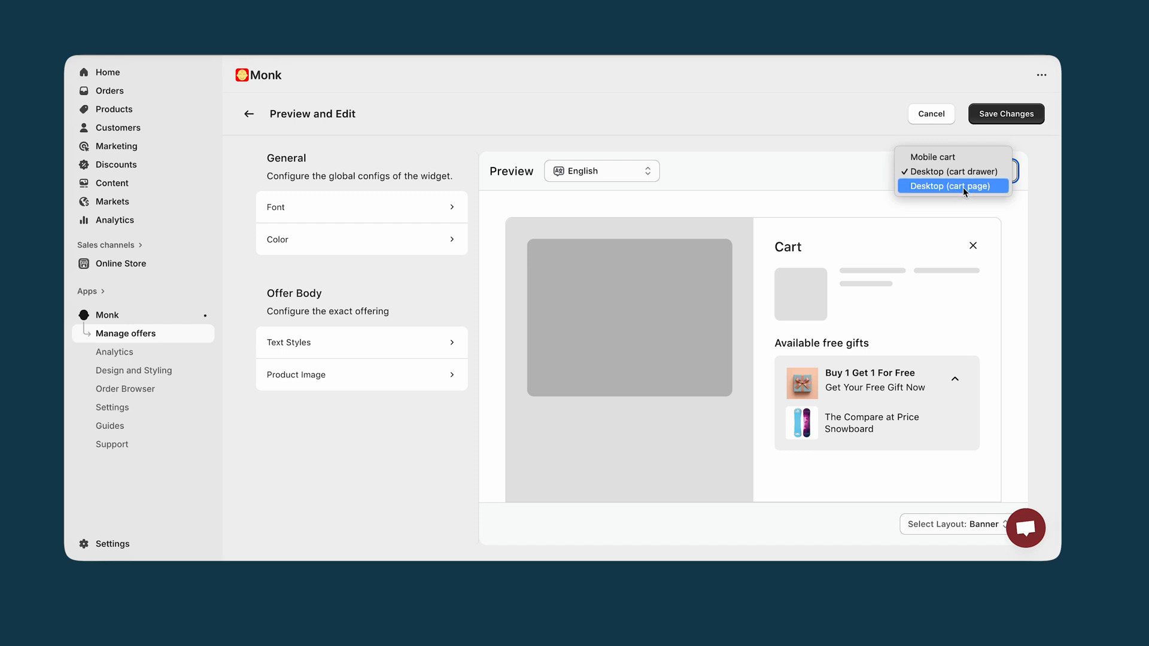
left_click(964, 187)
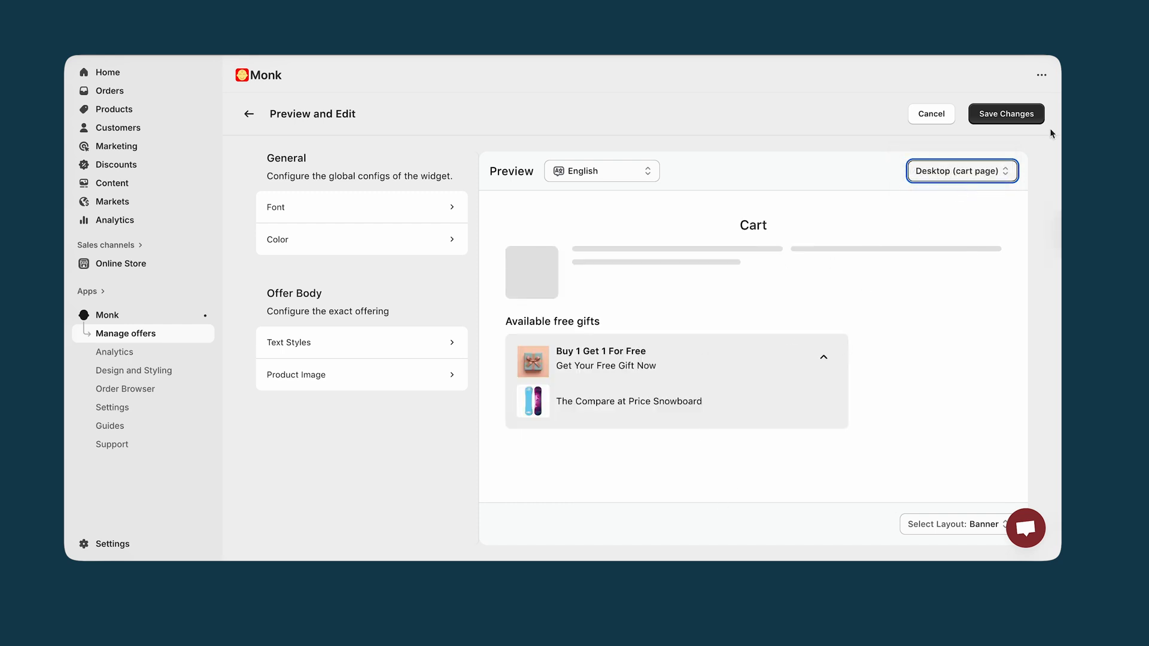
left_click(1013, 114)
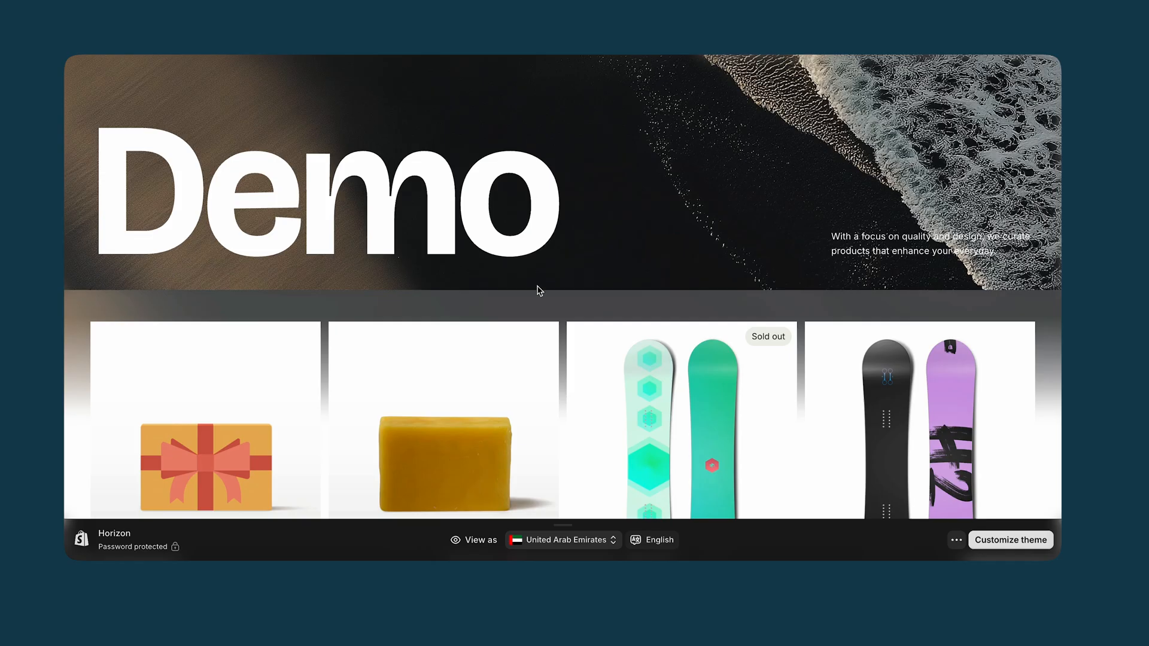
Test the offer on the storefront by adding The Compare at Price Snowboard to the cart and proceeding to checkout
scroll(541, 292, "down", 5)
scroll(540, 292, "down", 4)
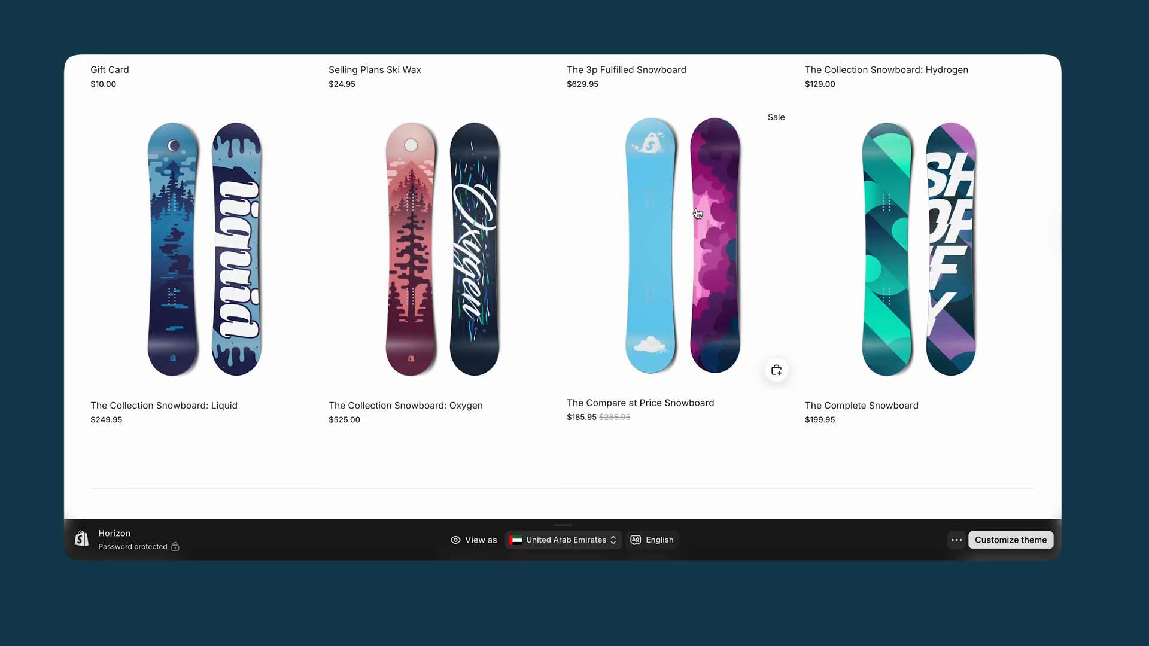
left_click(698, 214)
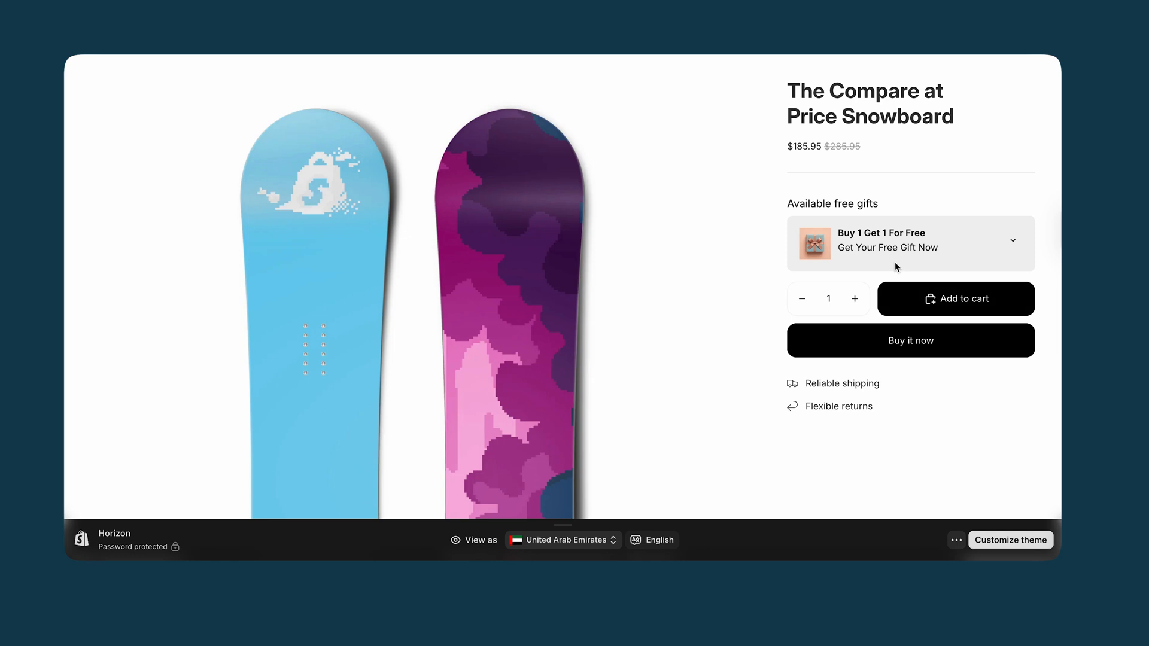
left_click(1015, 243)
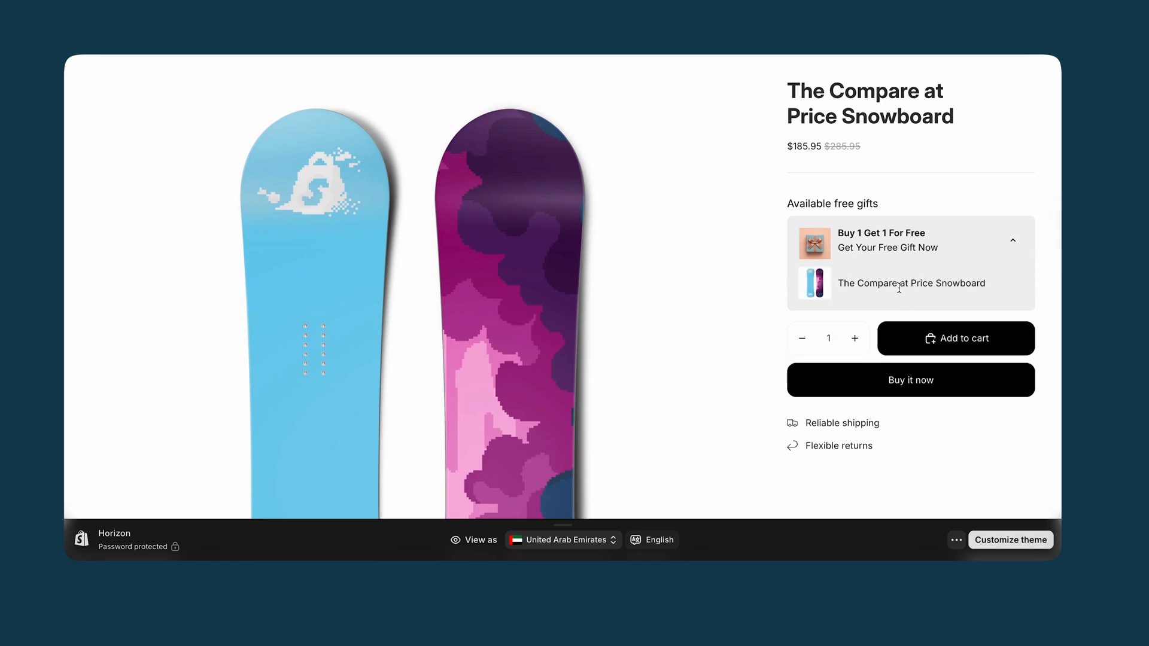
left_click(938, 344)
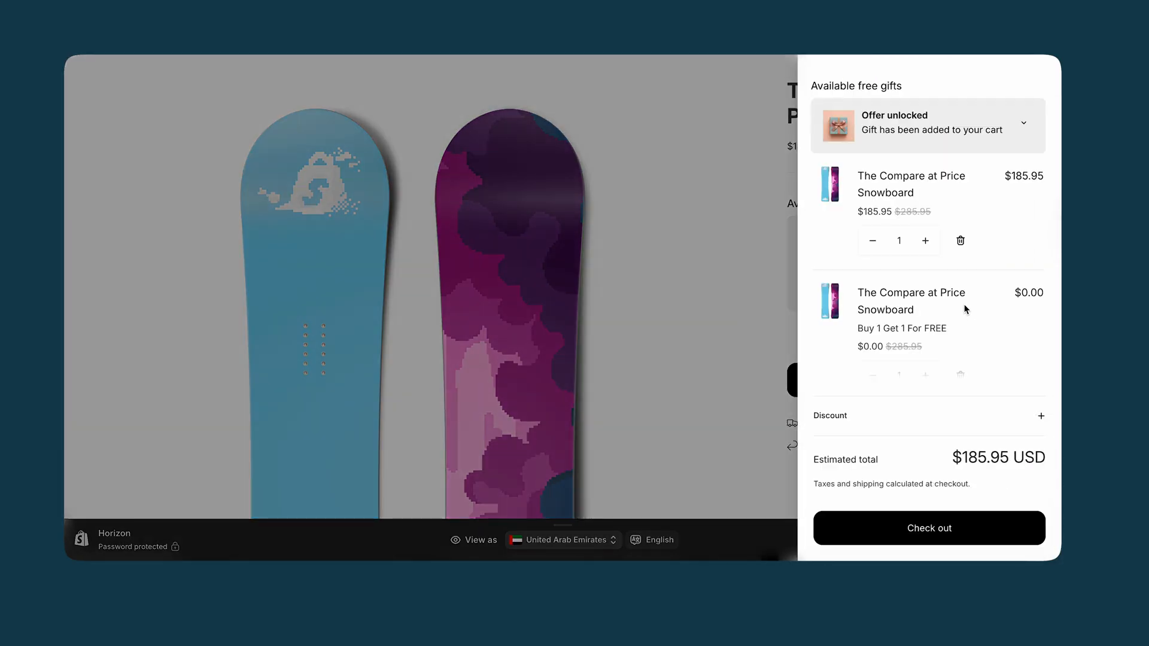
left_click(913, 537)
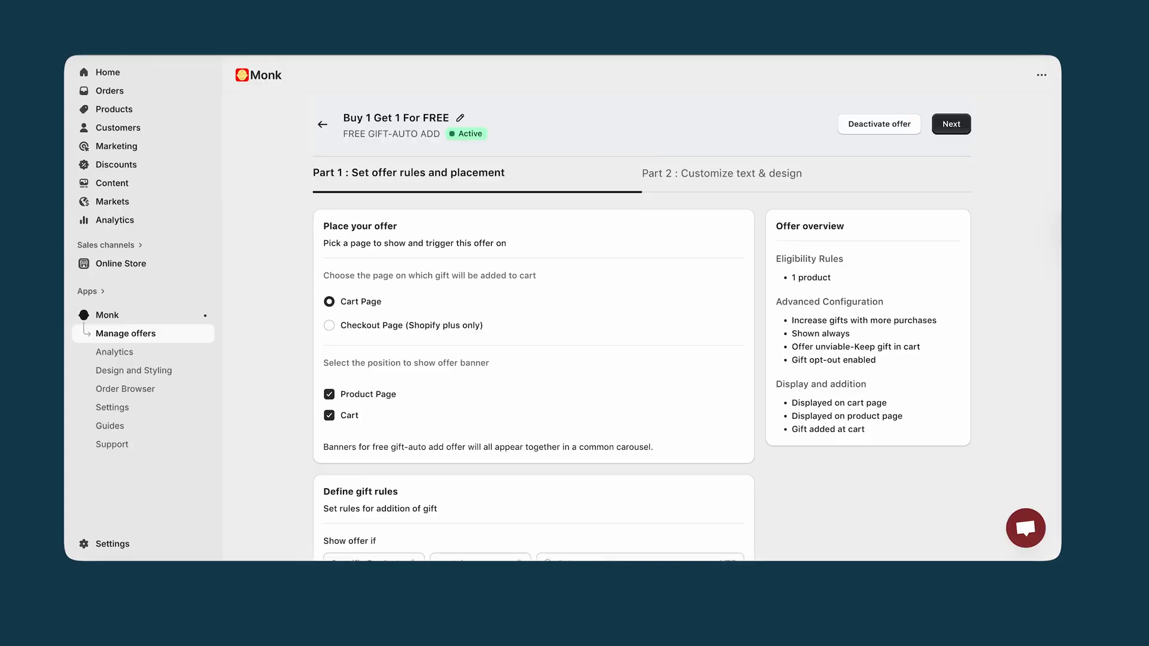
Return to Monk's homepage in the Shopify admin and look over the available offer templates
left_click(135, 322)
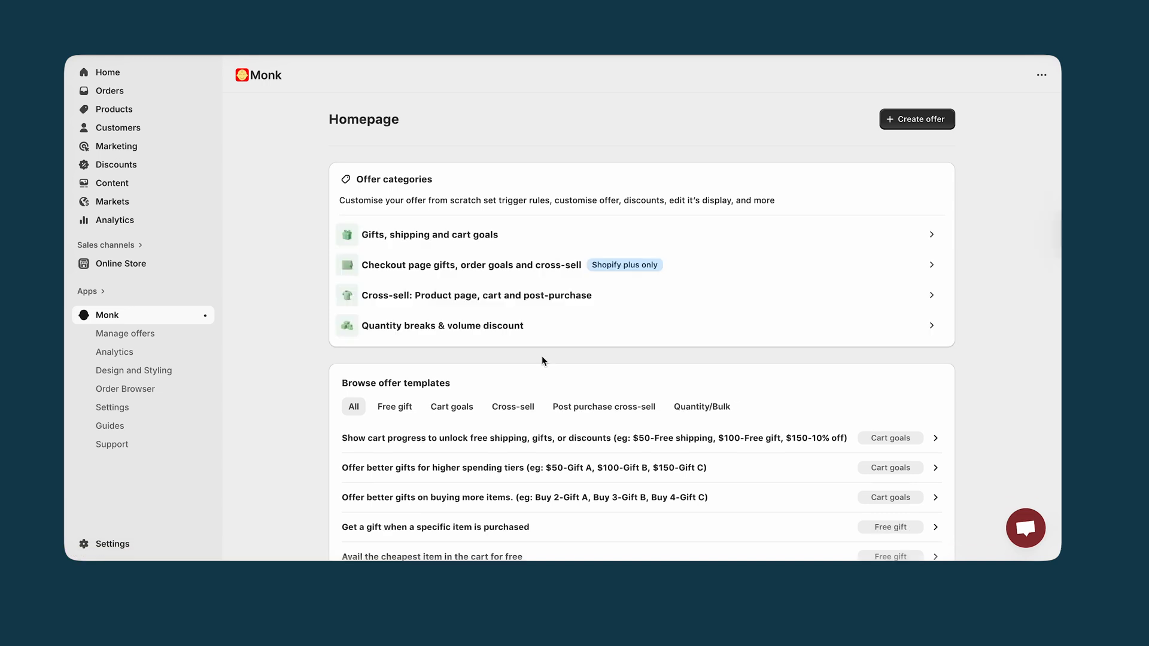
scroll(542, 357, "down", 3)
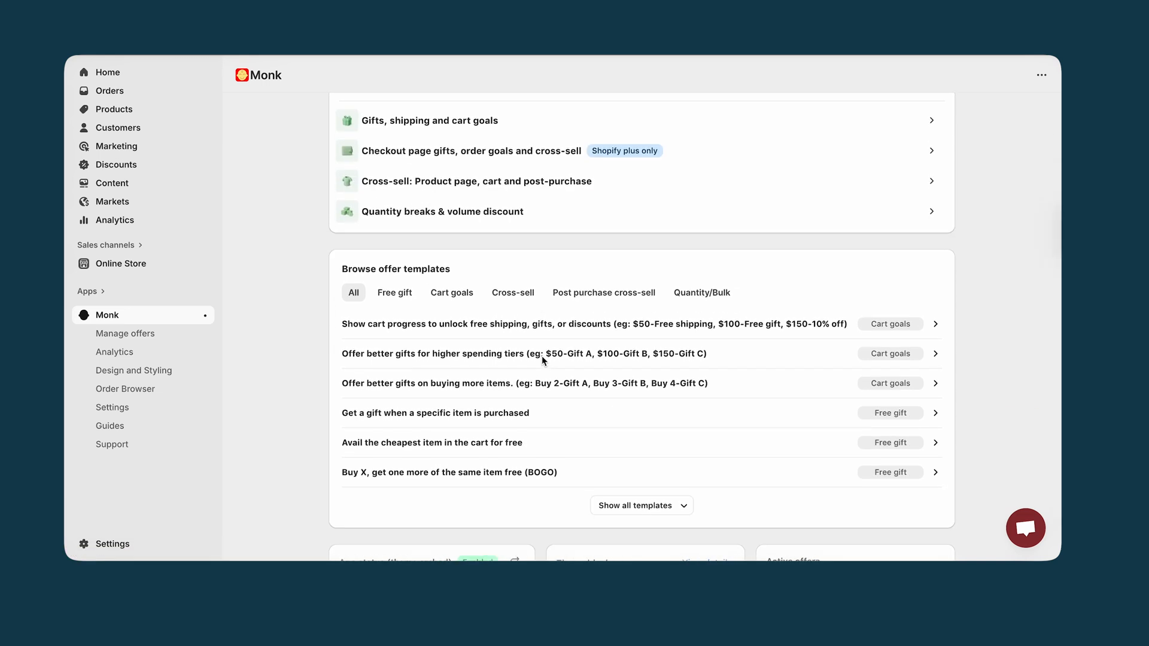